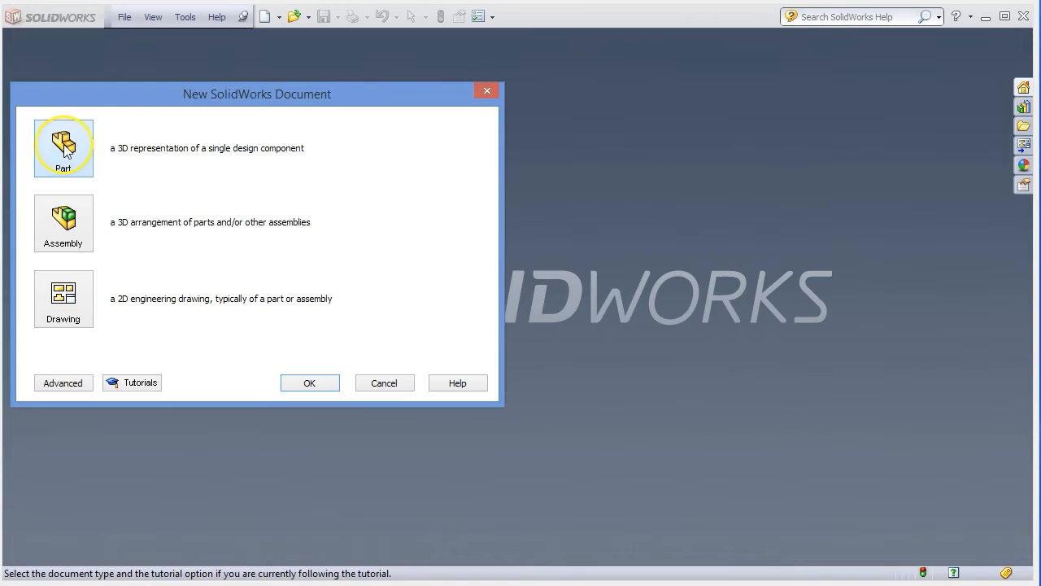
Create a new part document and select its Front Plane for sketching.
left_click(314, 384)
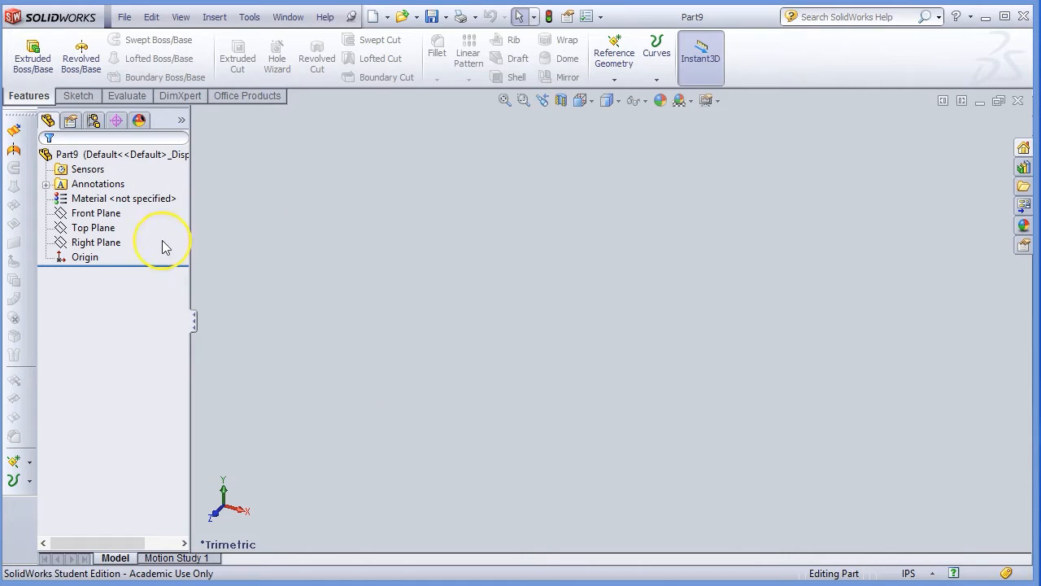
left_click(98, 214)
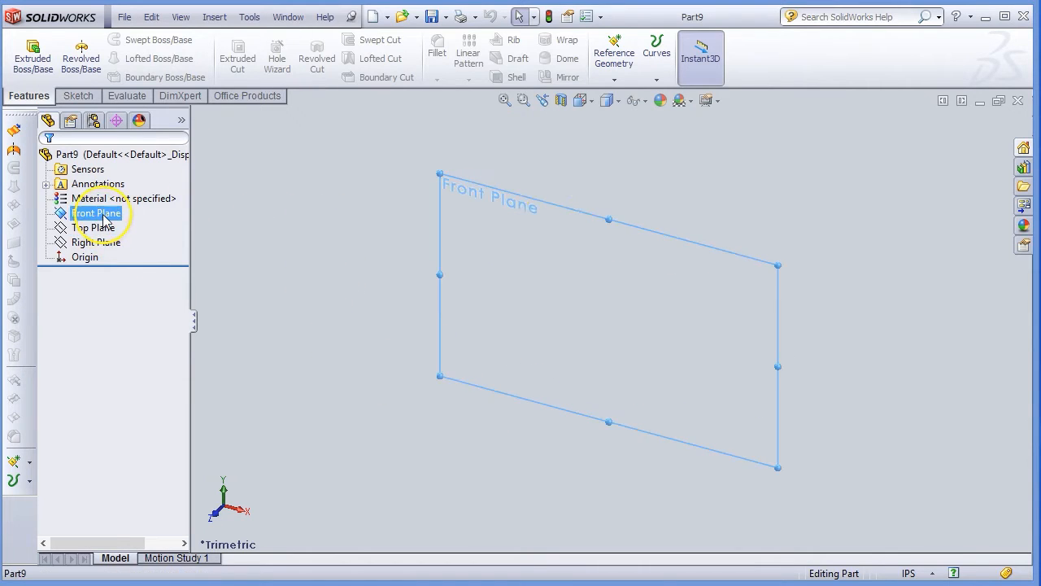
Sketch a tall vertical line through the origin with a short horizontal line leftward from its bottom.
left_click(78, 95)
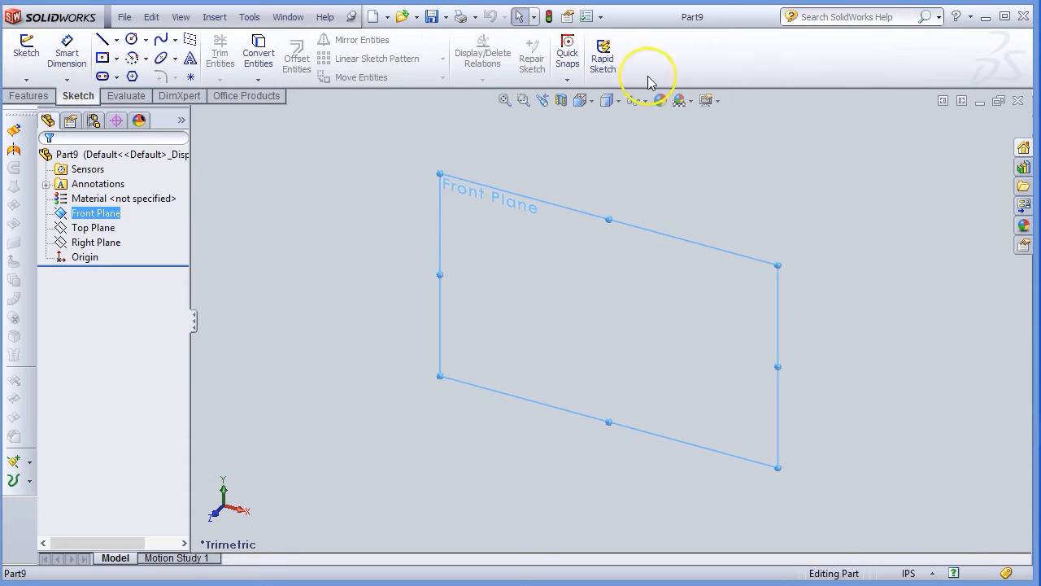
left_click(102, 39)
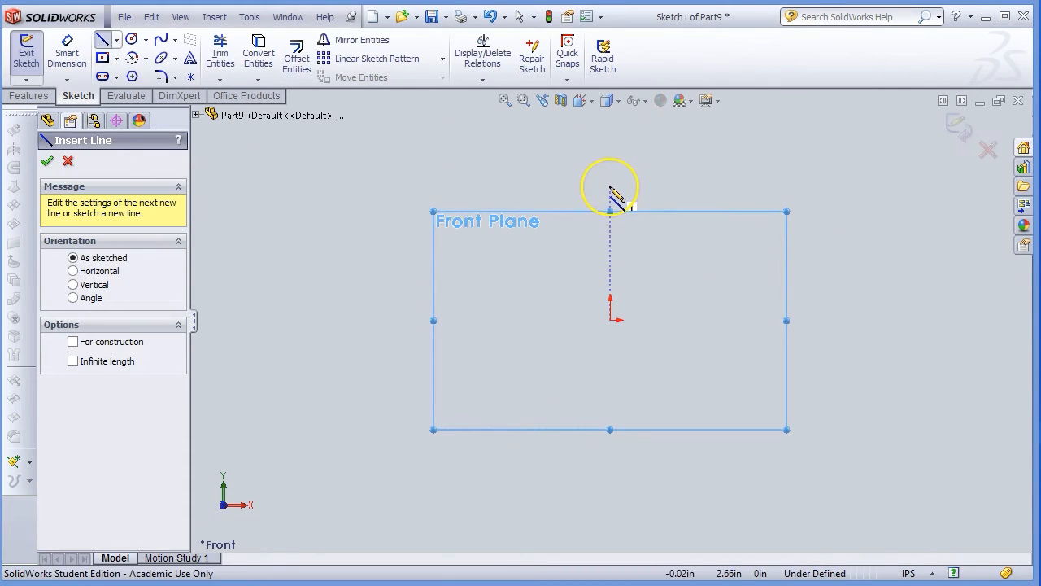
left_click(610, 186)
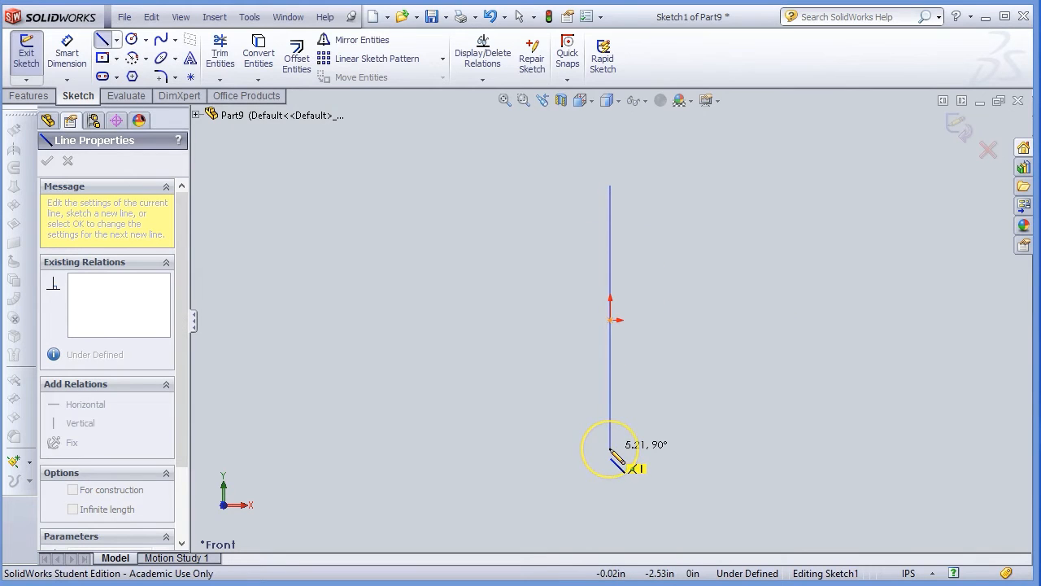
left_click(611, 448)
left_click_drag(611, 449, 544, 449)
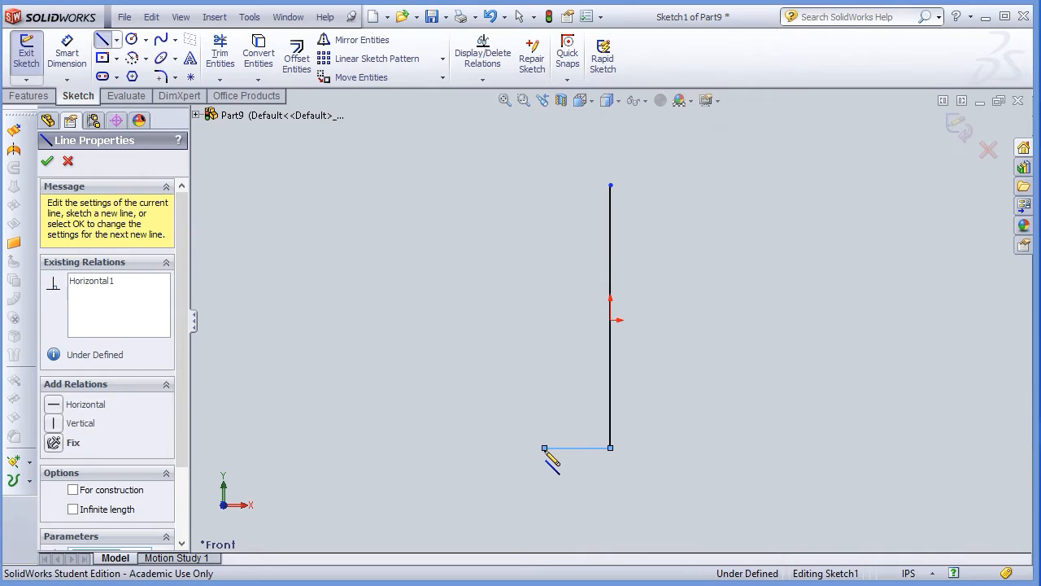
key("Escape")
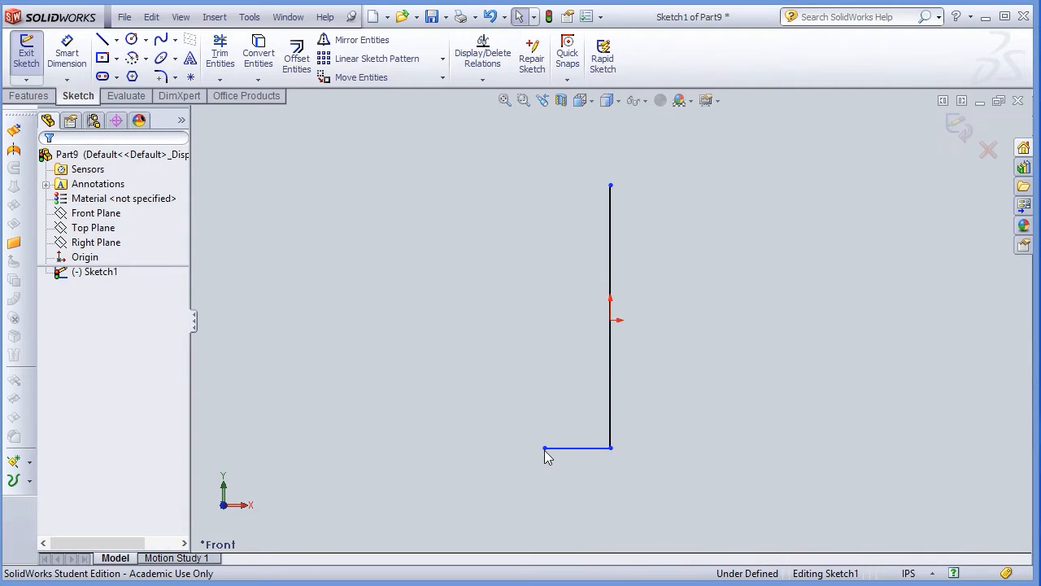
Draw a four-point spline from the bottom line's left end, bulging outward, up to the neck.
left_click(166, 41)
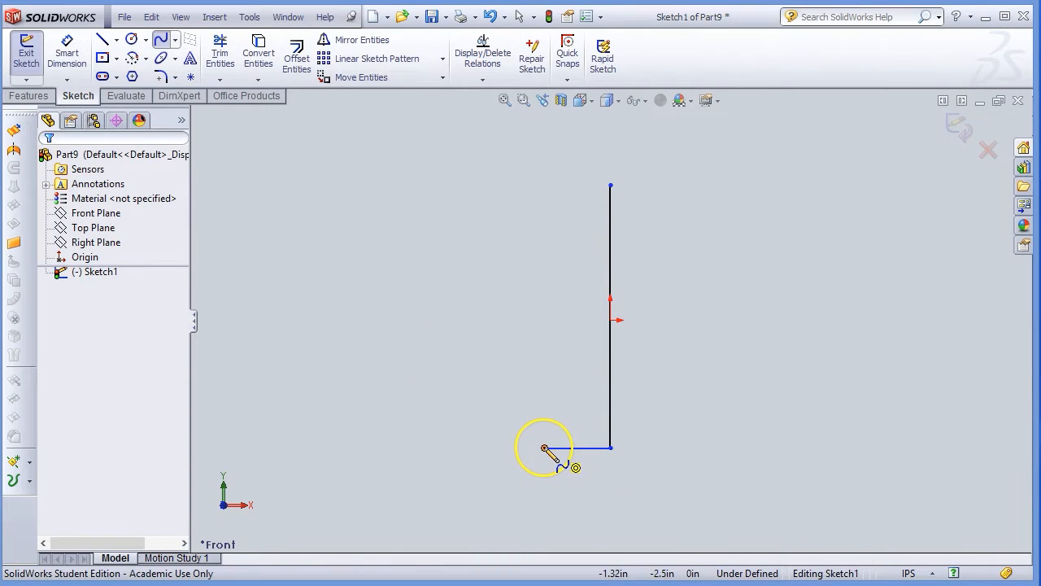
left_click(544, 448)
left_click(505, 363)
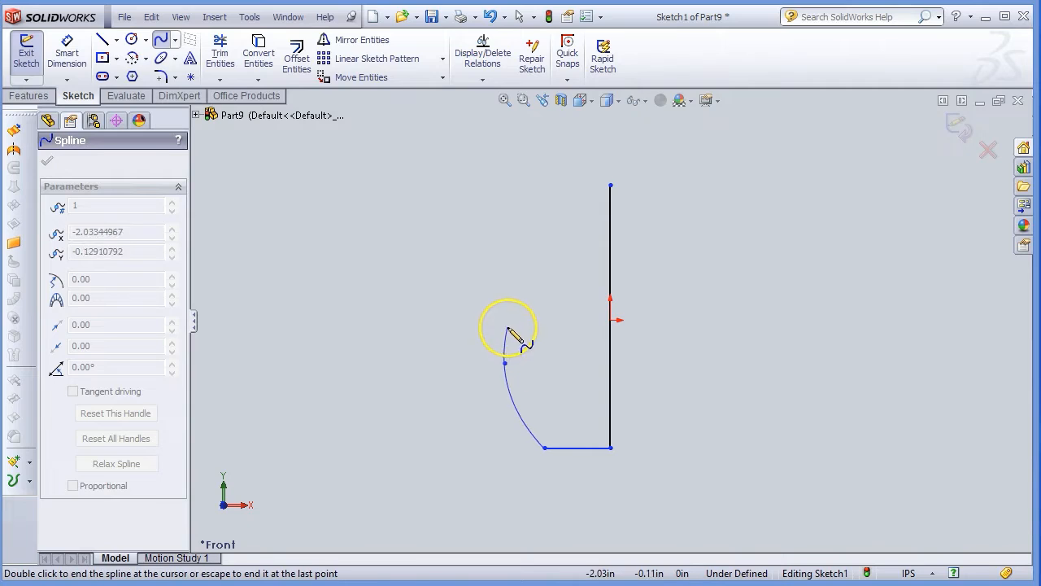
left_click(559, 251)
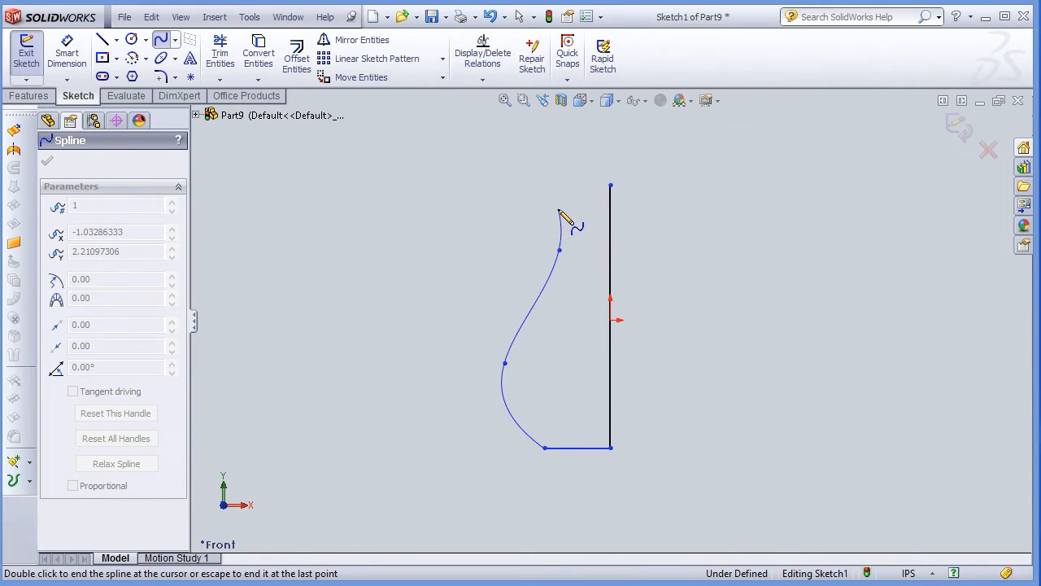
left_click(558, 209)
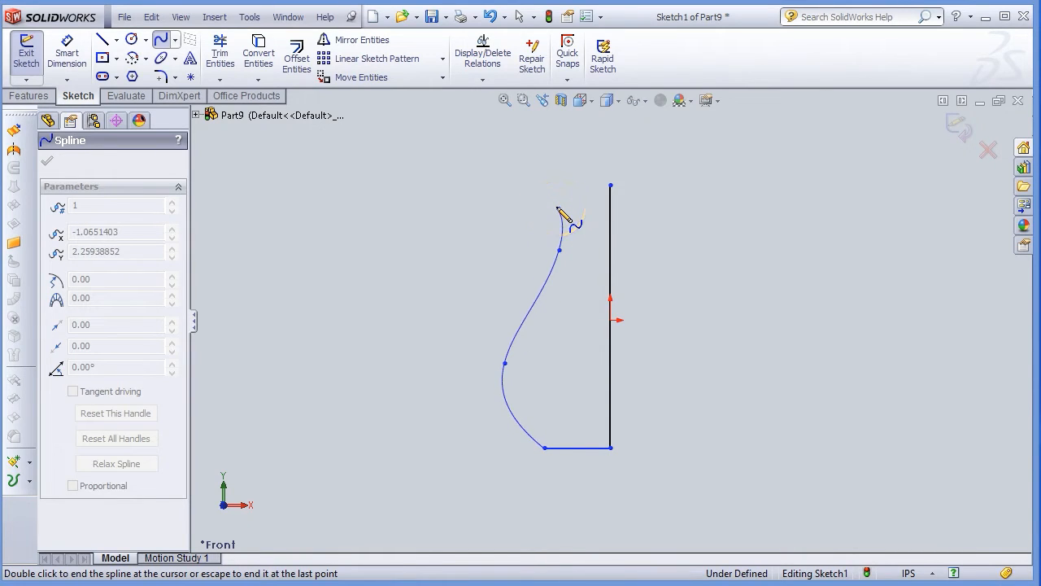
double_click(558, 209)
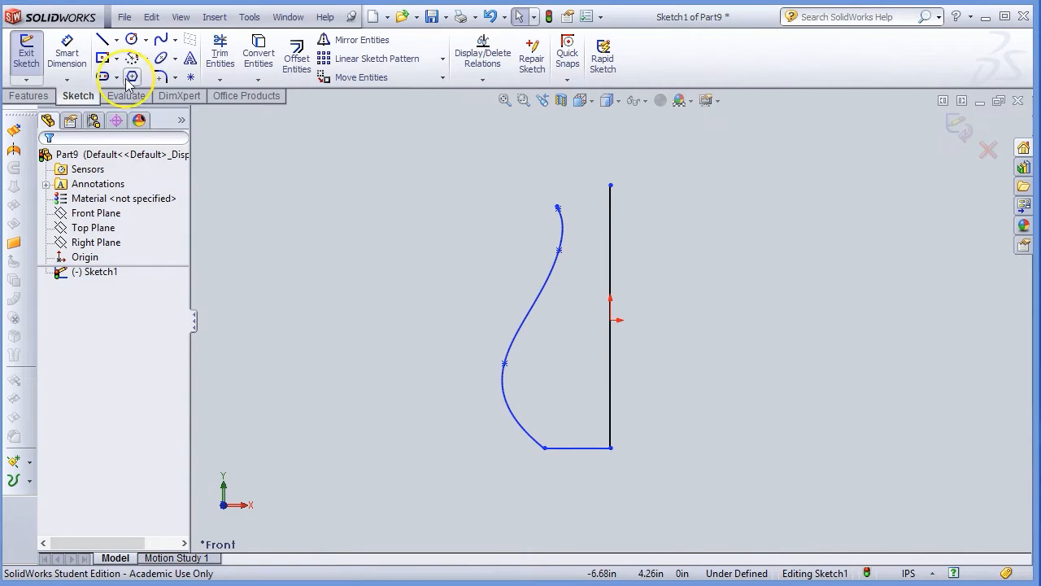
left_click(443, 78)
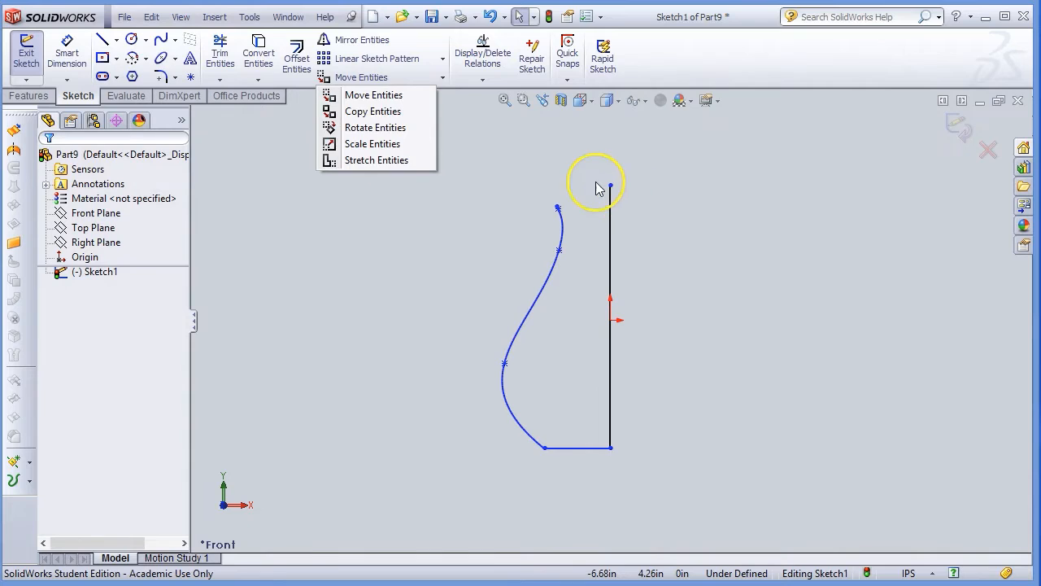
Draw a short line left from the vertical line's top, then down to the spline's top end.
left_click(101, 39)
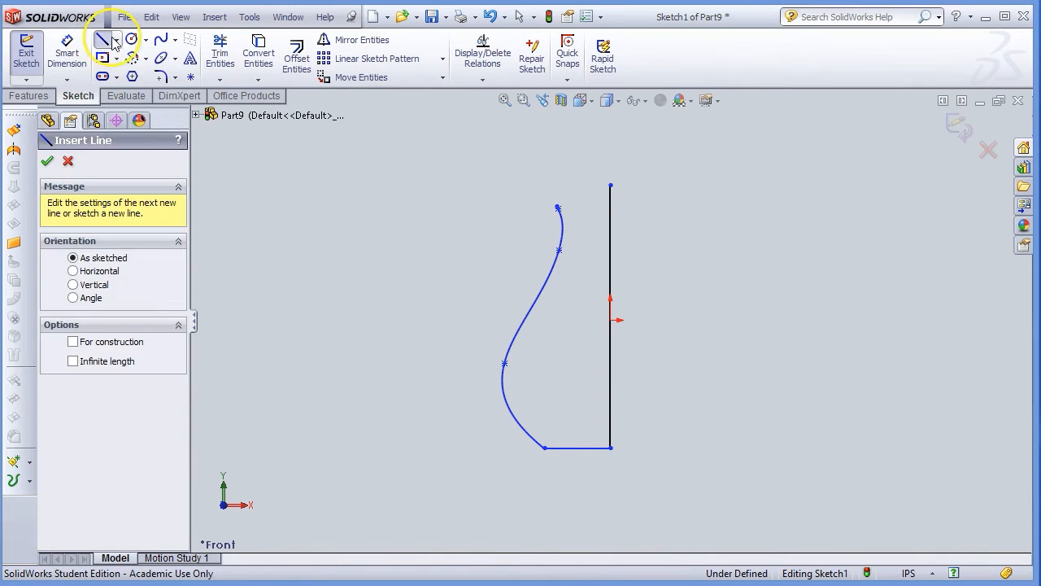
left_click(611, 185)
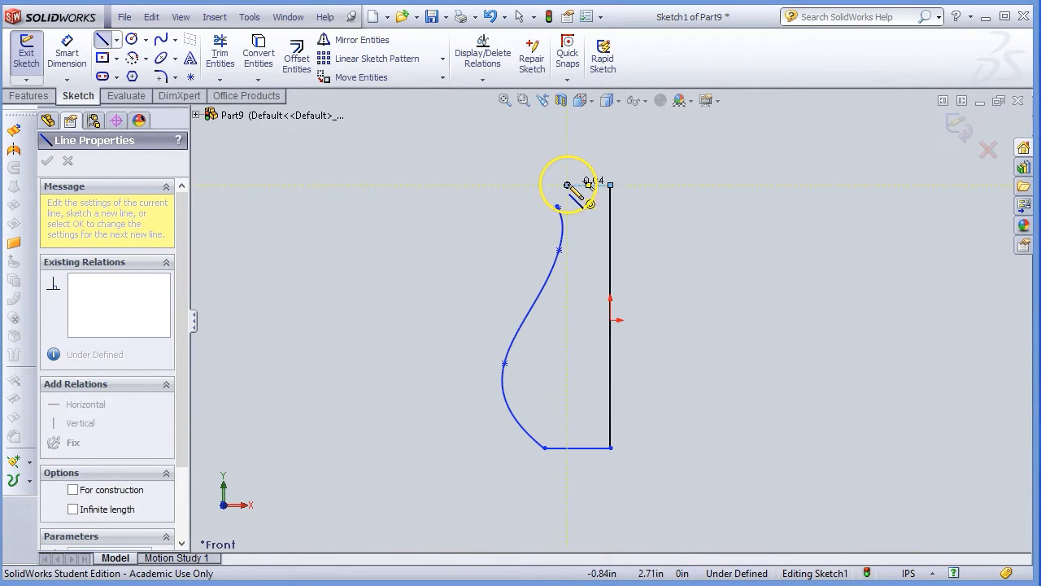
left_click(567, 186)
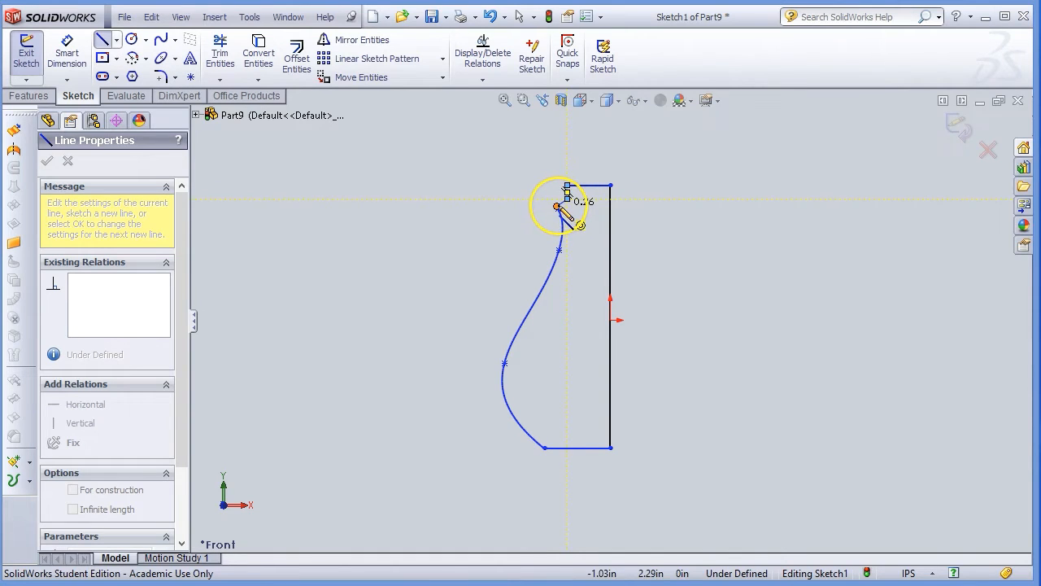
left_click(557, 206)
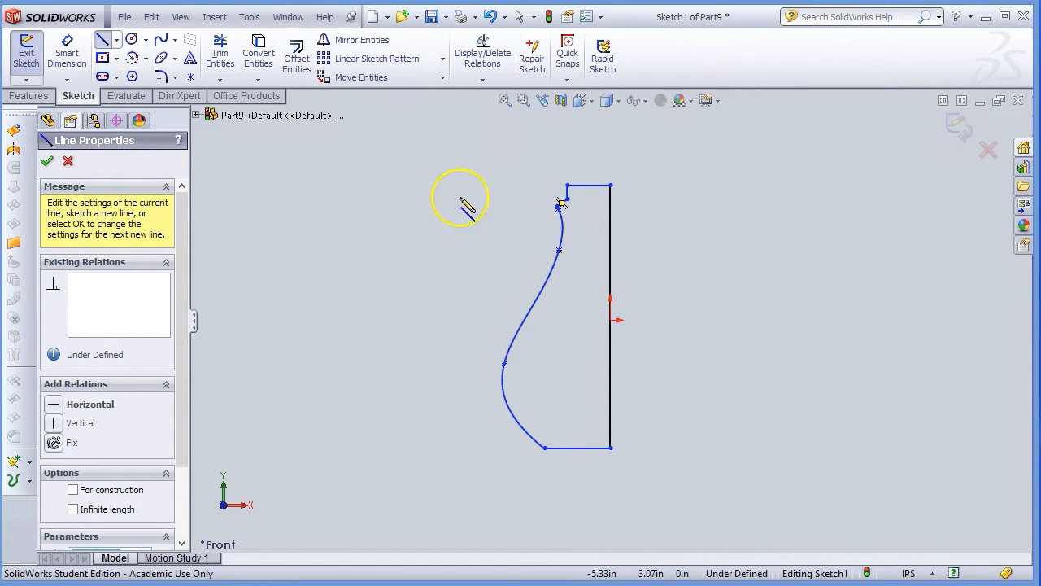
left_click(47, 161)
scroll(593, 244, "up", 3)
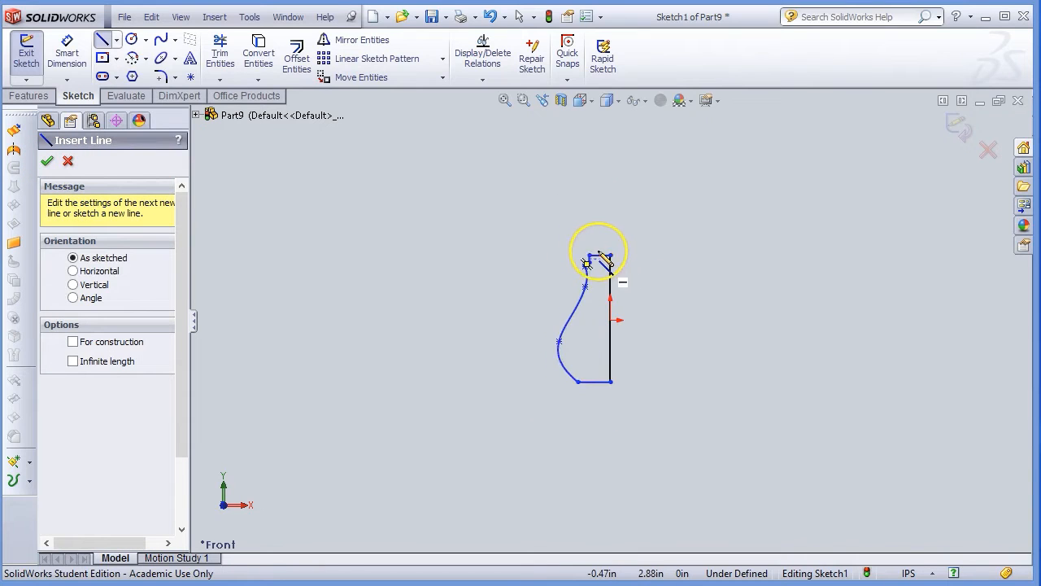
scroll(599, 252, "down", 6)
scroll(593, 449, "down", 6)
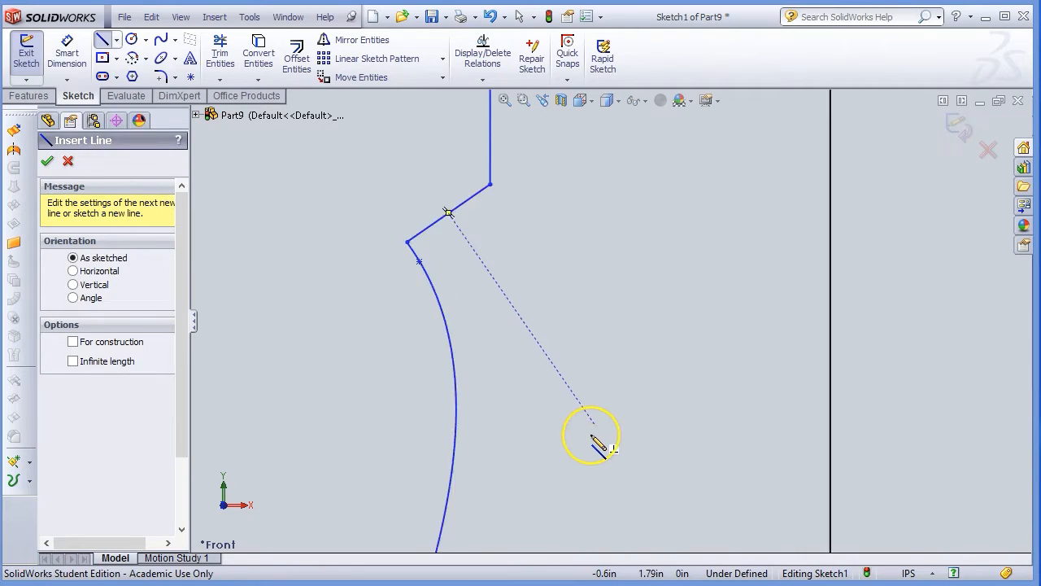
scroll(597, 442, "up", 4)
scroll(597, 441, "up", 3)
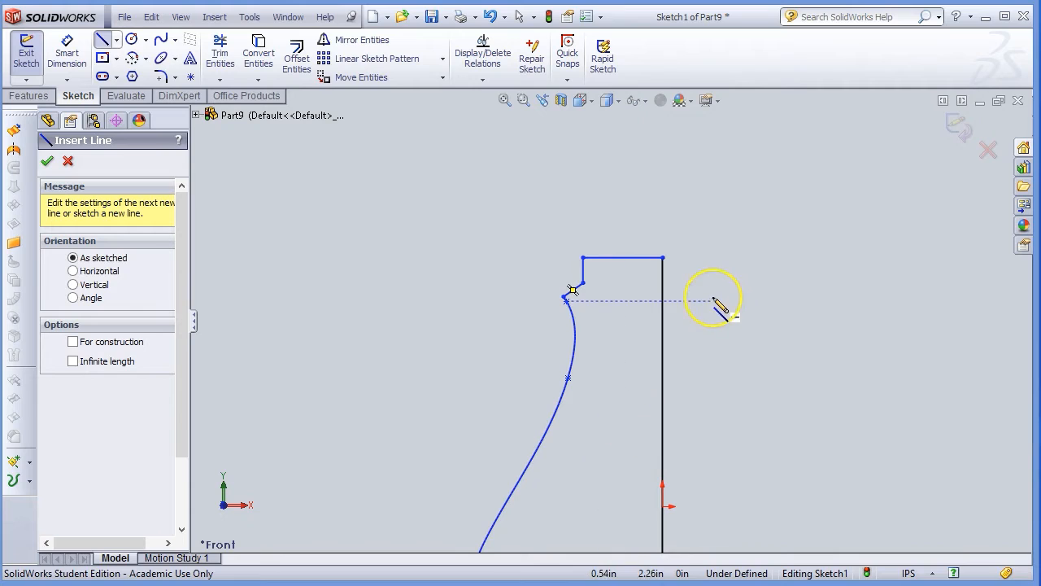
scroll(732, 346, "up", 3)
scroll(733, 345, "up", 2)
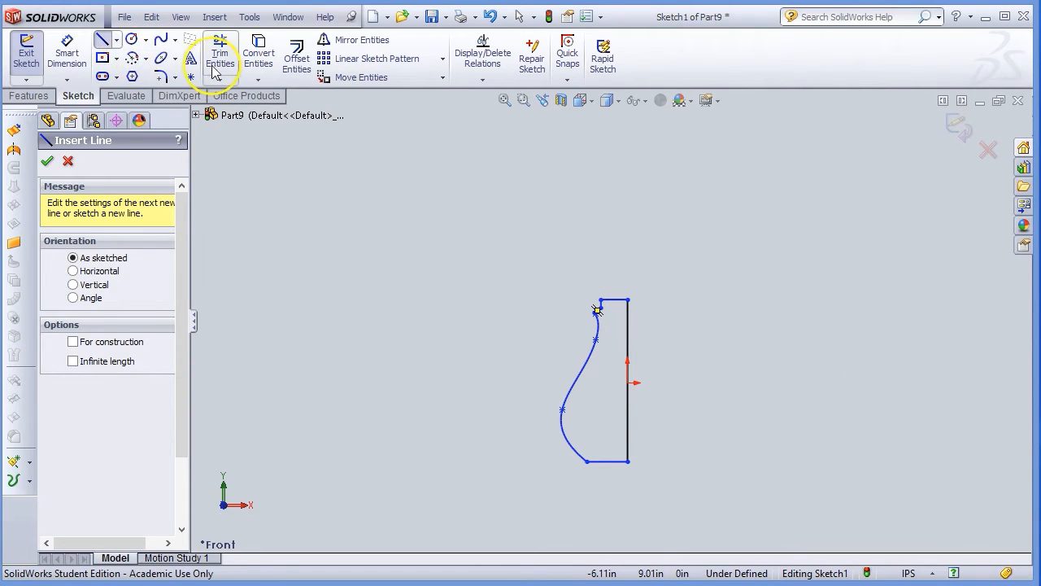
Draw a small circle centred on the bottom line near the left corner.
left_click(137, 45)
scroll(636, 468, "up", 2)
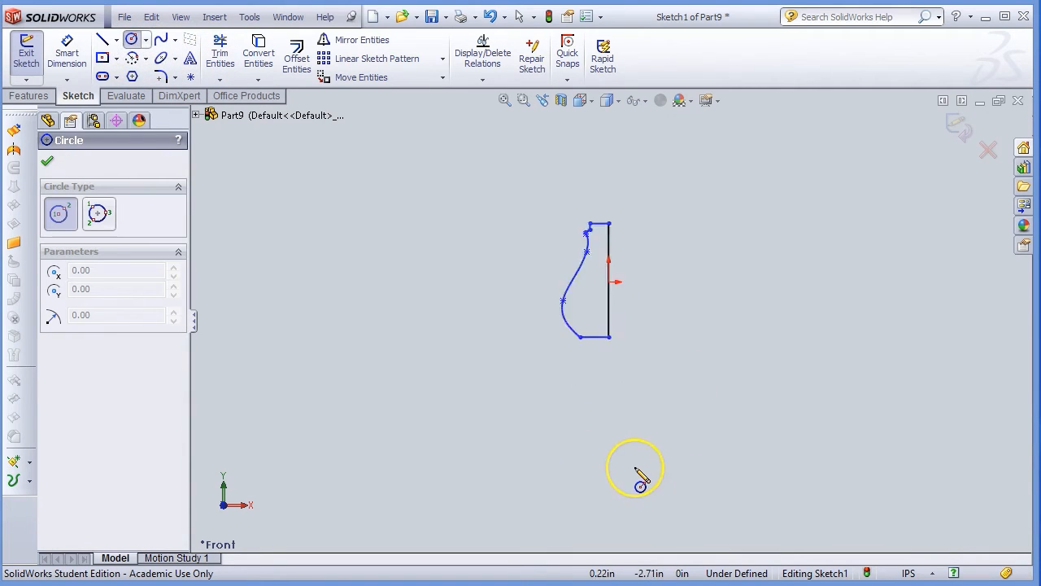
scroll(636, 468, "down", 4)
scroll(554, 147, "down", 4)
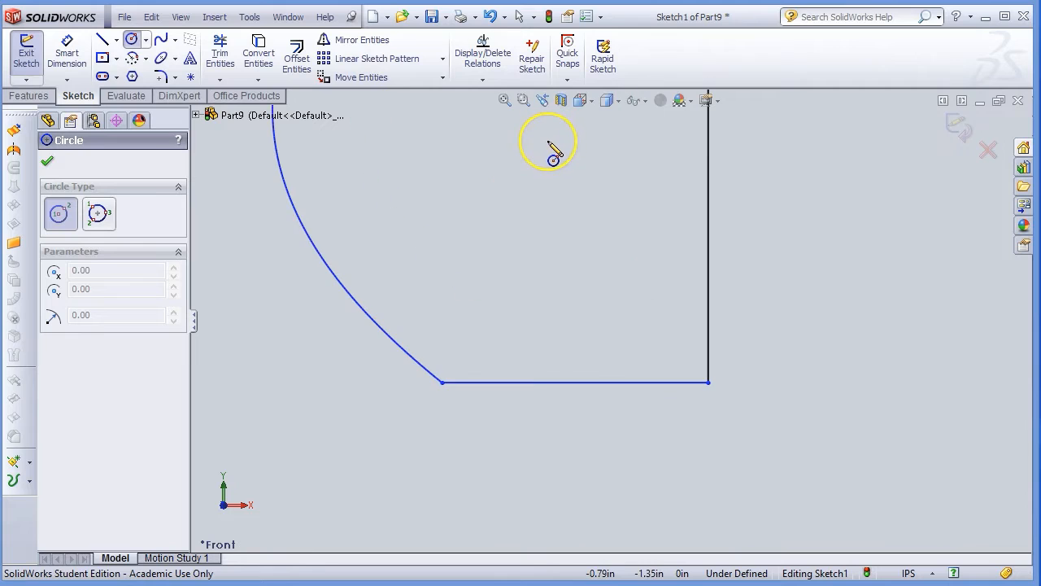
left_click(483, 383)
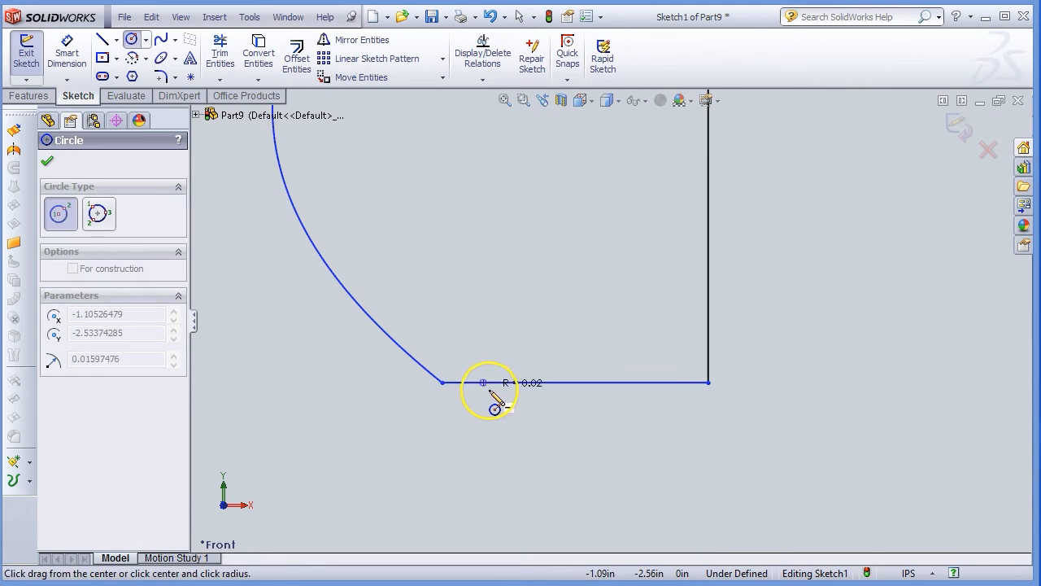
left_click(491, 400)
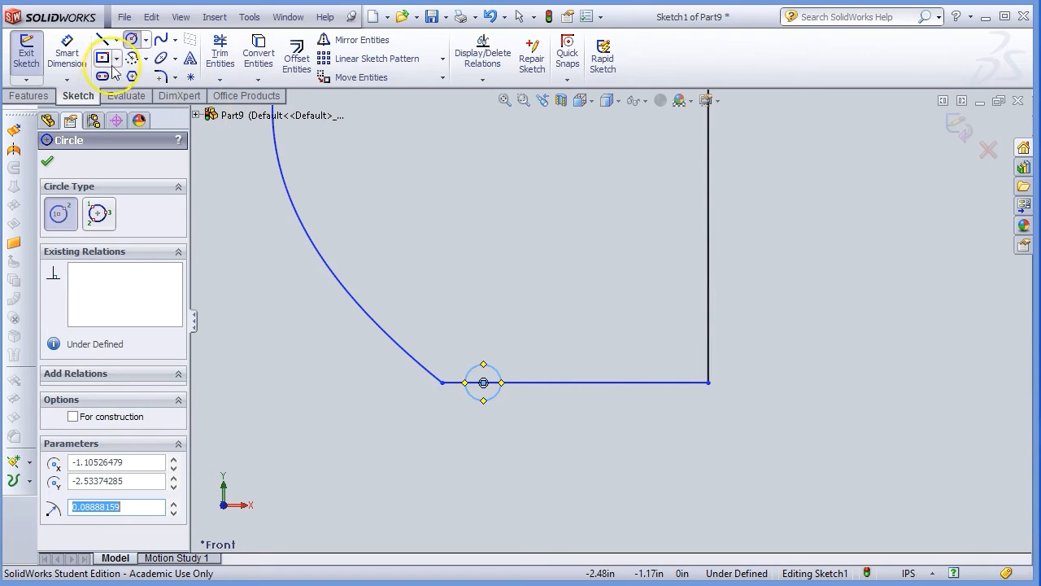
Trim away the circle's upper arc and the bottom line inside it, leaving a half-round notch.
left_click(233, 51)
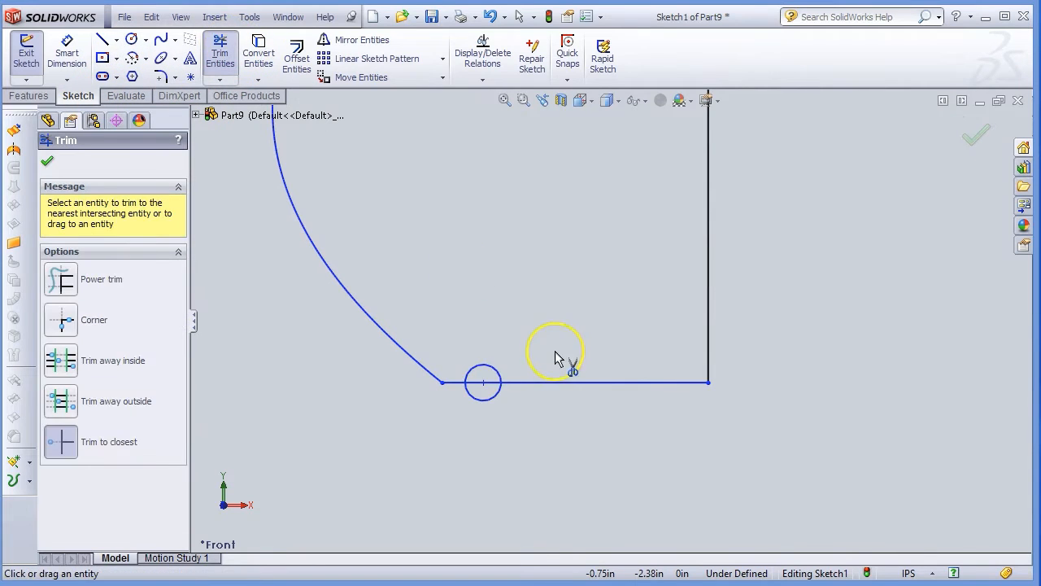
left_click(489, 371)
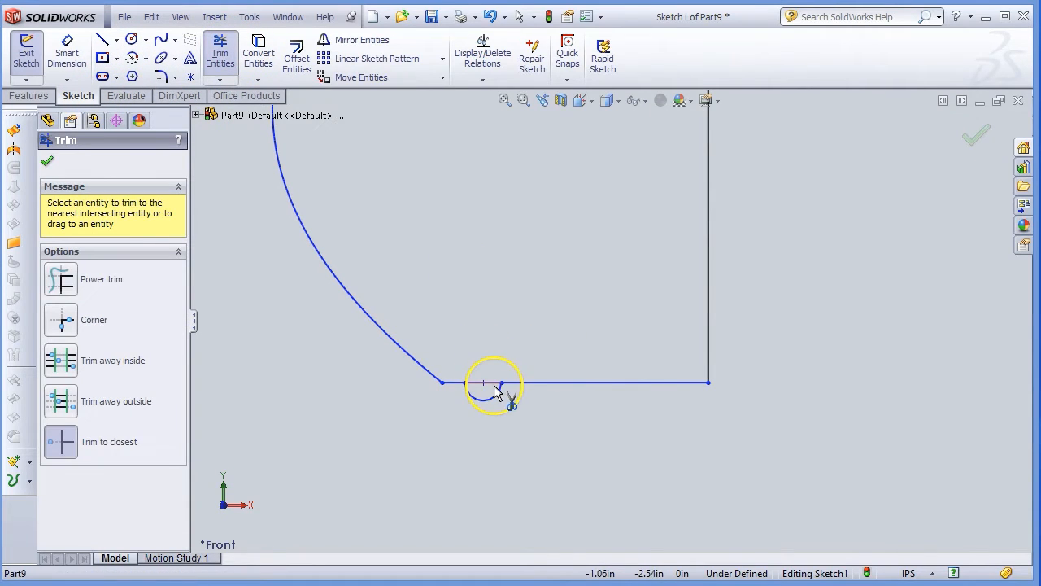
left_click(487, 382)
scroll(600, 426, "up", 6)
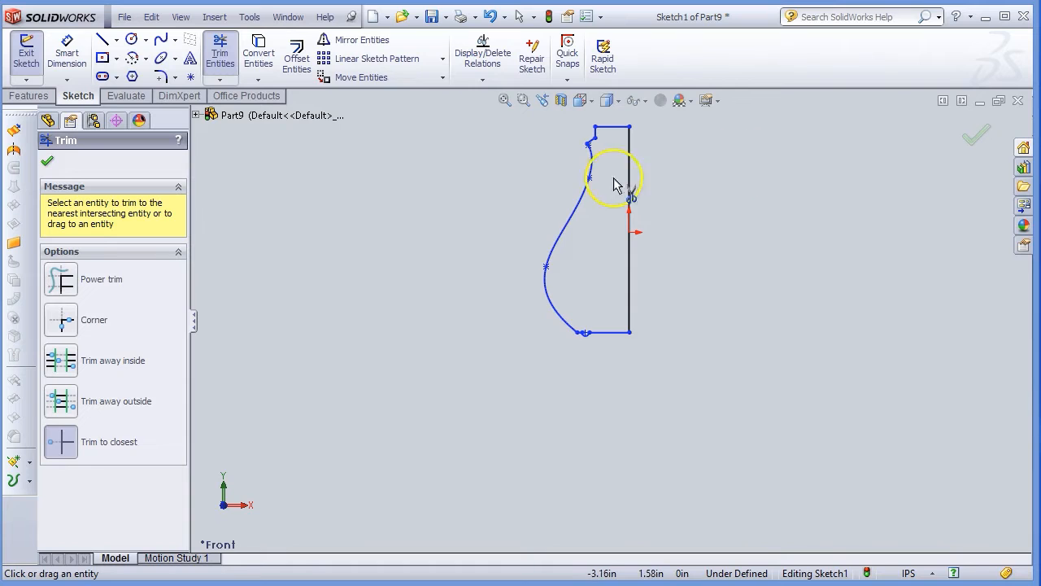
left_click(50, 161)
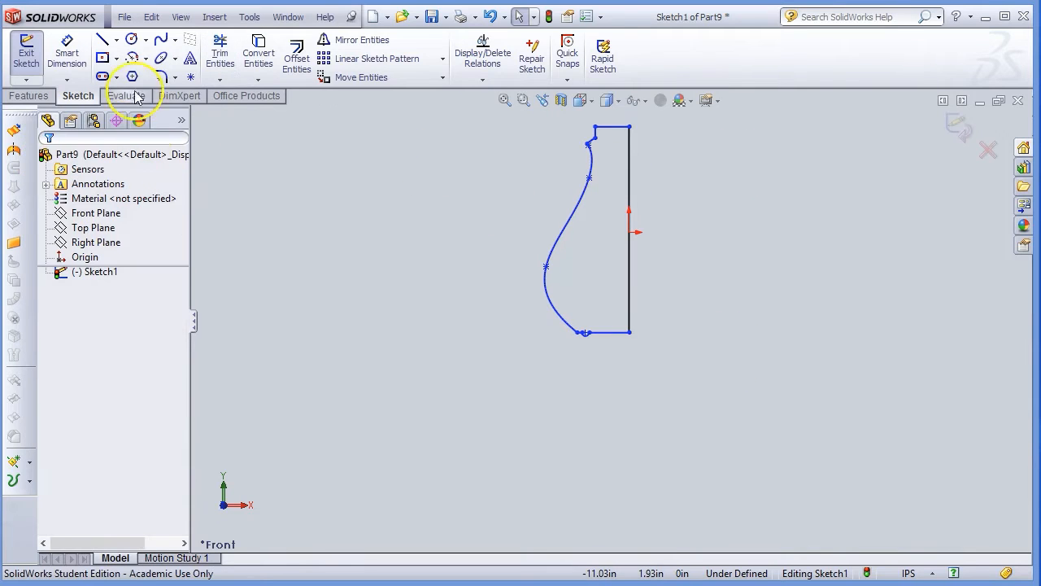
Start a revolve of Sketch1 using the vertical straight line as the axis.
left_click(29, 96)
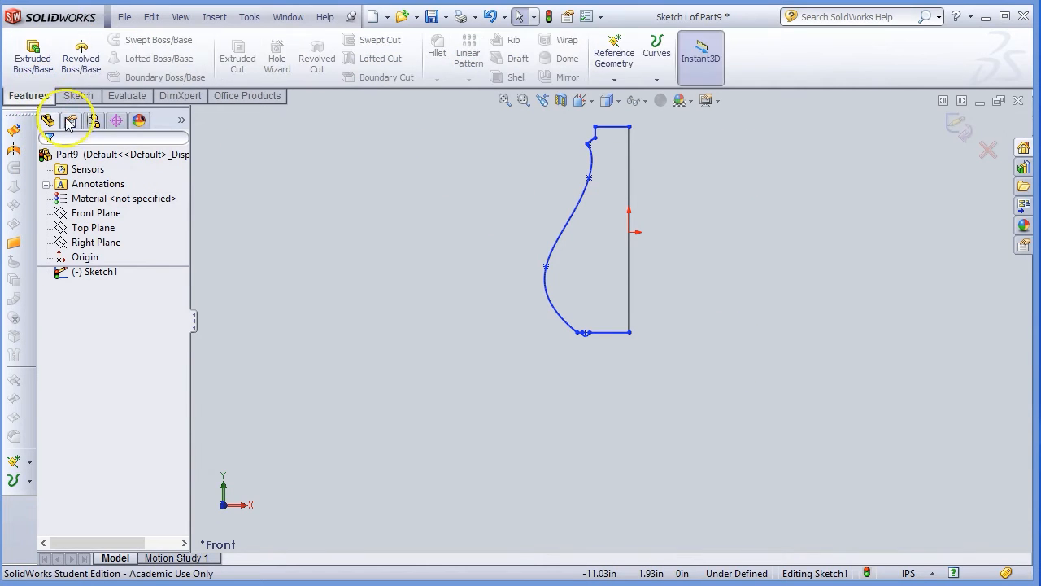
left_click(117, 277)
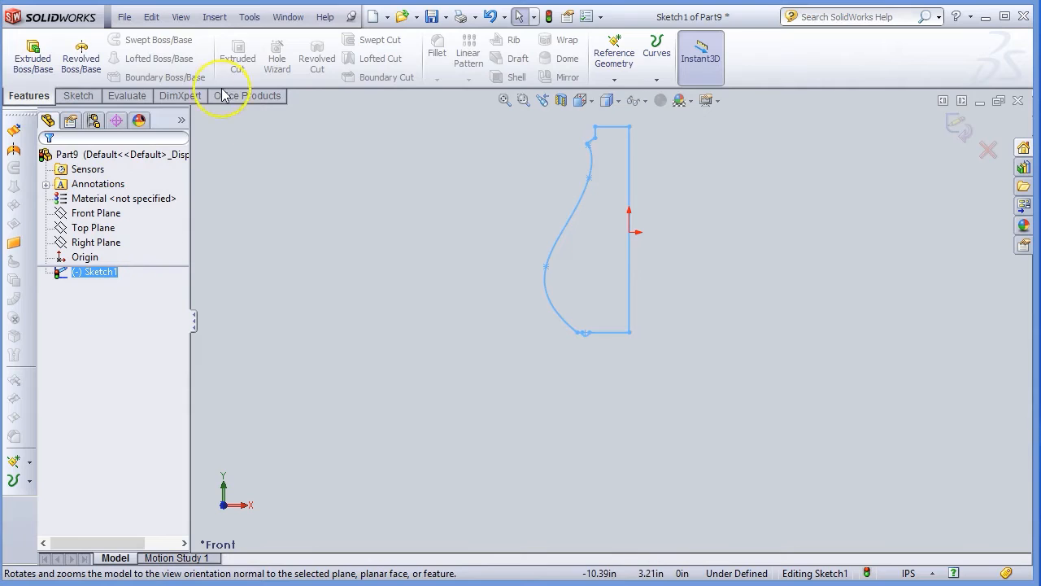
left_click(90, 58)
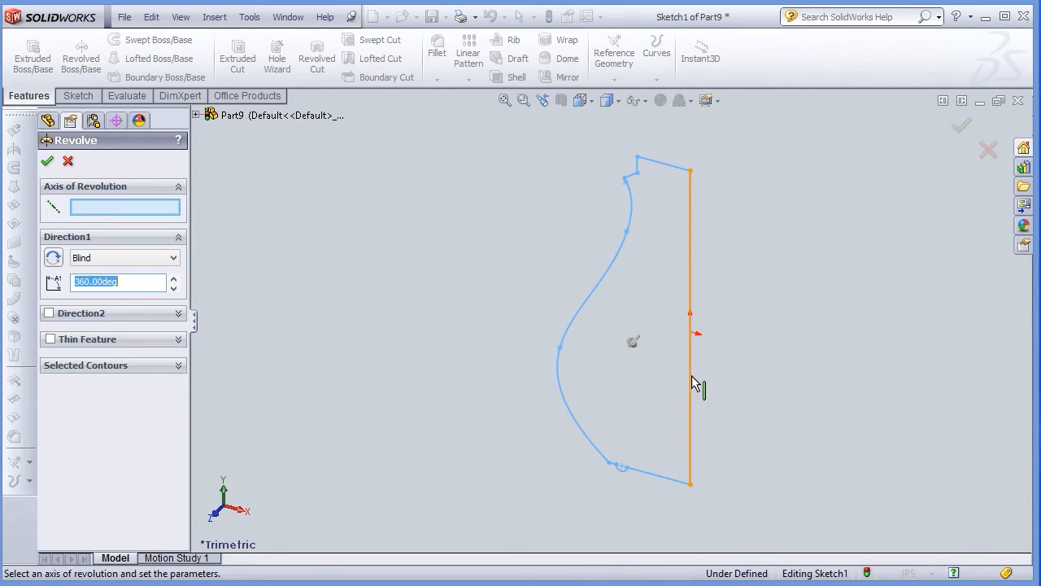
left_click(690, 378)
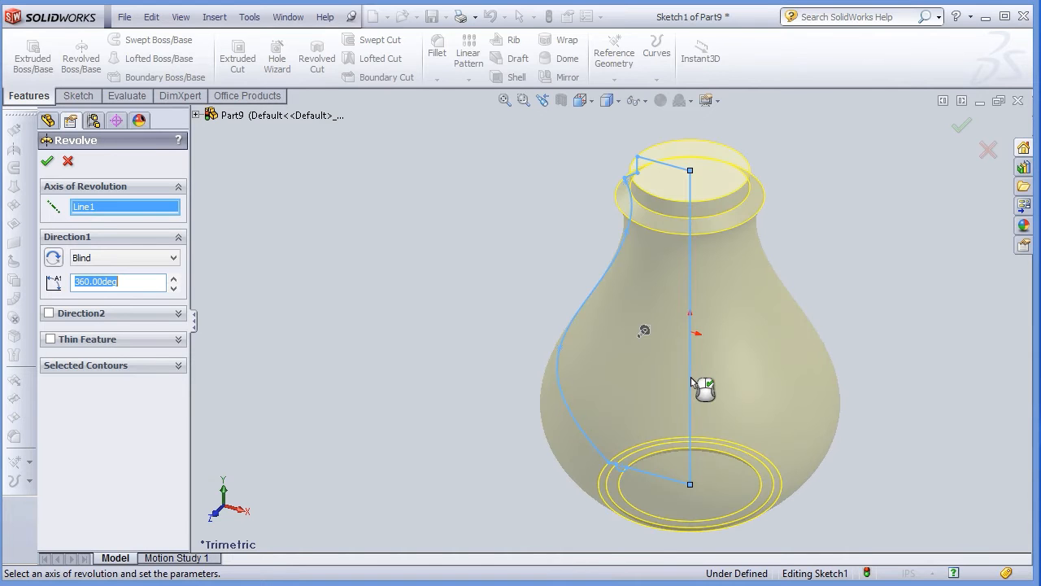
middle_click_drag(856, 319, 802, 96)
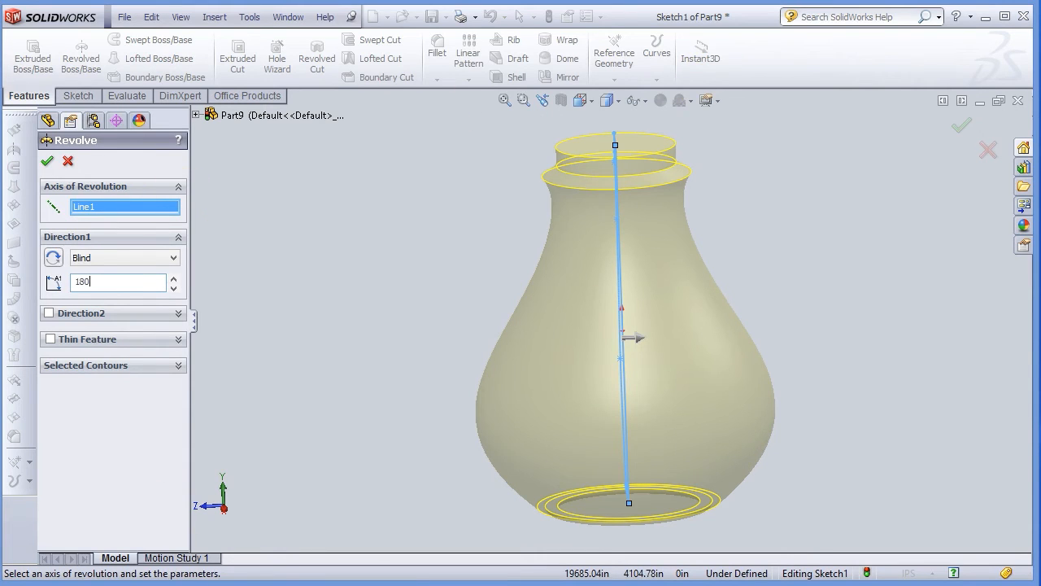
Try revolve angles of 180 and 270 degrees, then settle on a full 360 degrees.
left_click(116, 446)
scroll(314, 424, "down", 2)
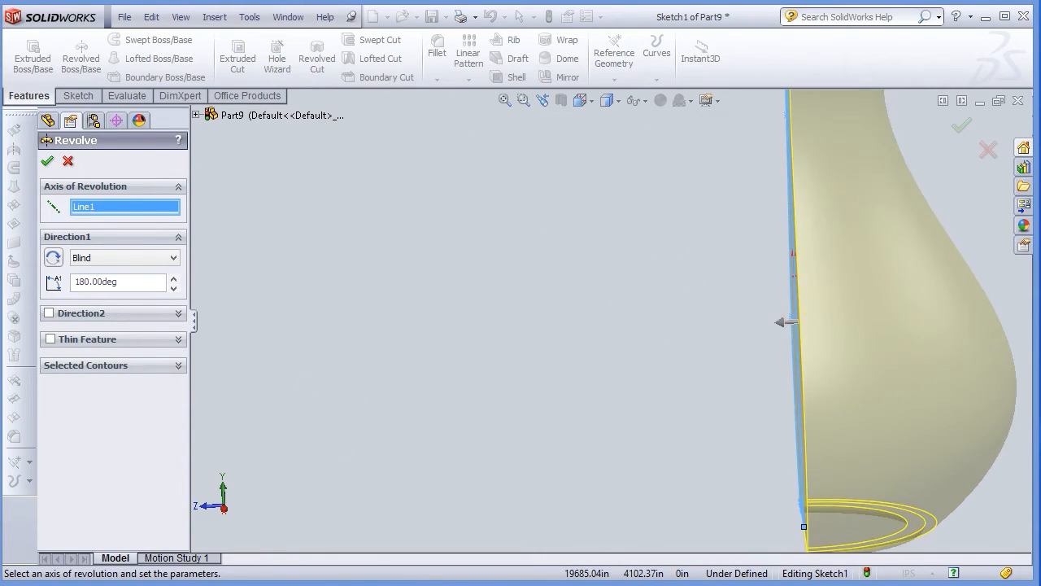
scroll(805, 305, "up", 3)
middle_click_drag(808, 295, 755, 478)
double_click(144, 282)
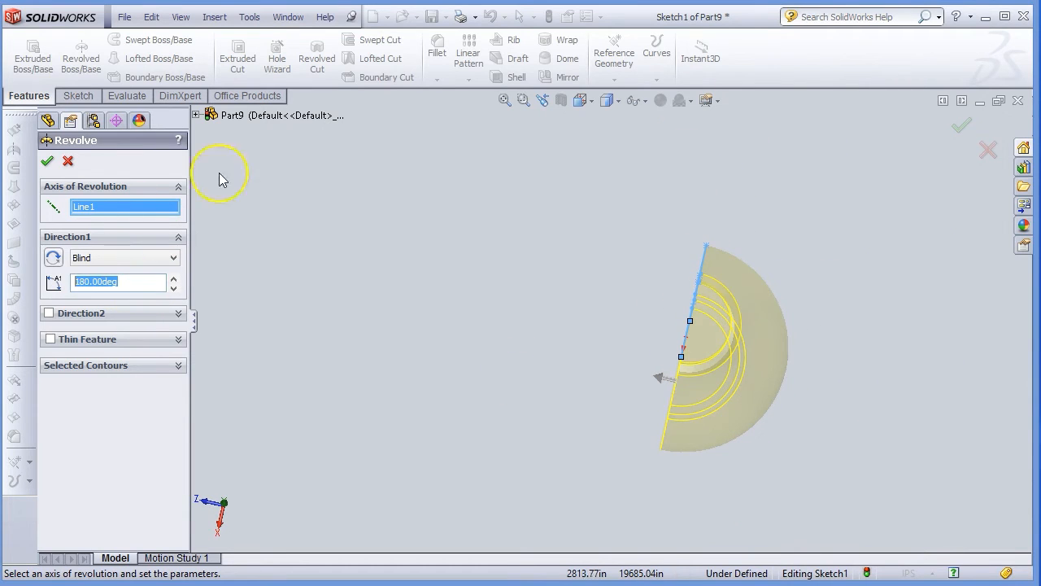
key("Return")
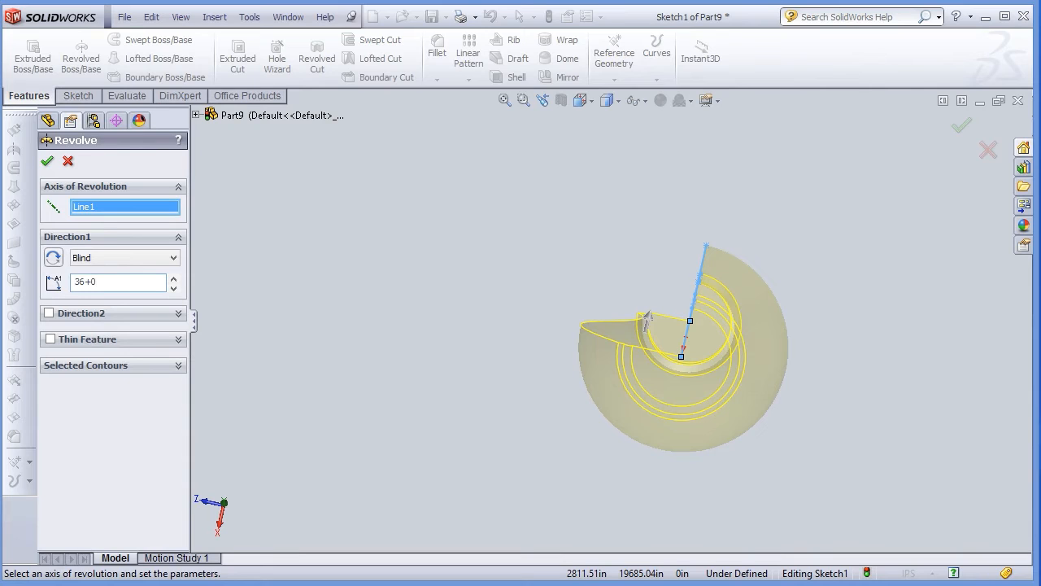
type("0")
key("Return")
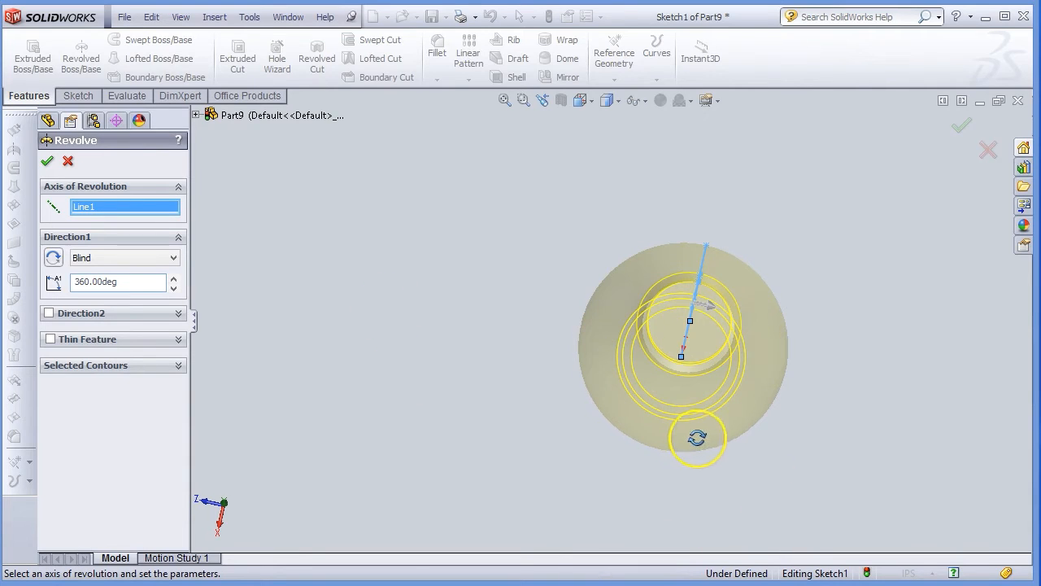
middle_click_drag(697, 438, 719, 227)
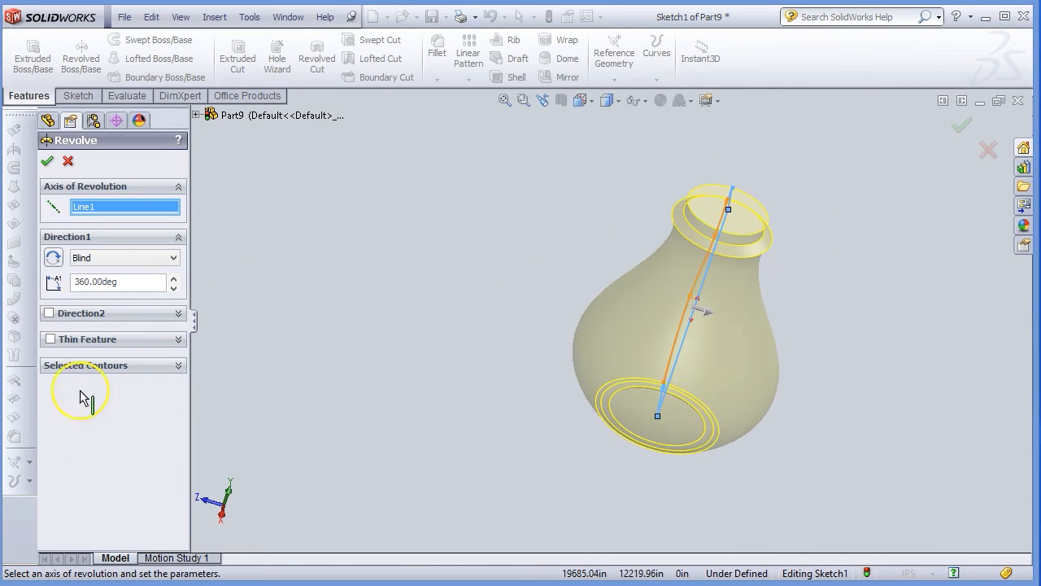
Cancel the revolve and reselect the Front Plane in the feature tree.
left_click(67, 162)
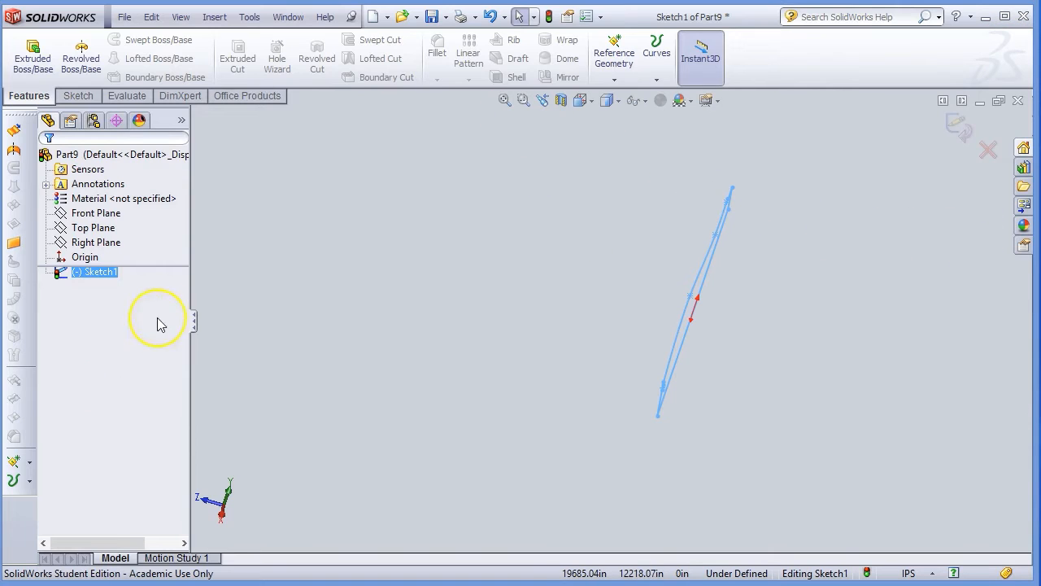
left_click(71, 274)
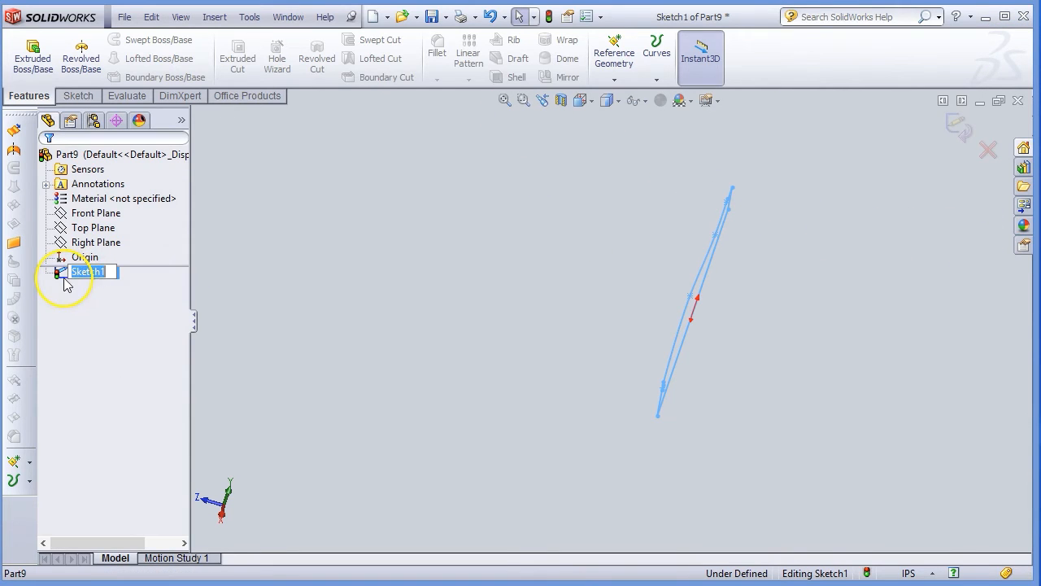
left_click(104, 215, "ctrl")
left_click(101, 229)
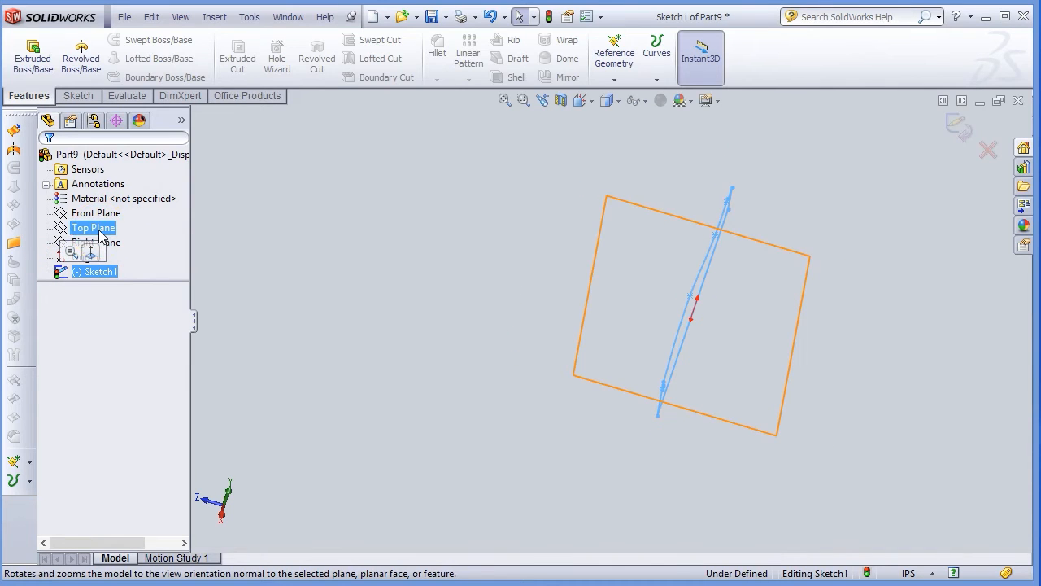
left_click(96, 213)
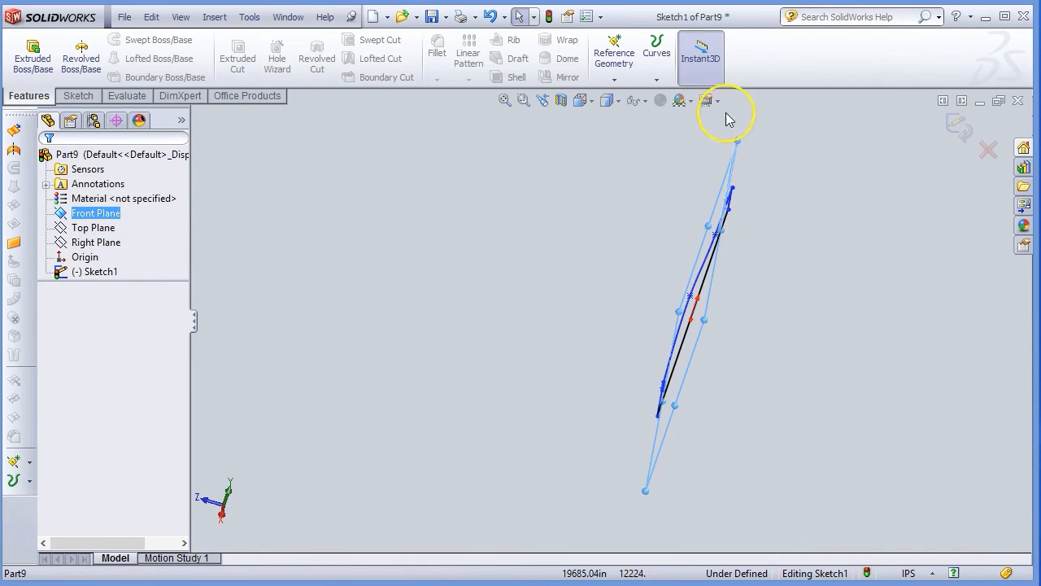
View the sketch straight on from the front and bring up the sketch tools.
left_click(582, 100)
left_click(599, 140)
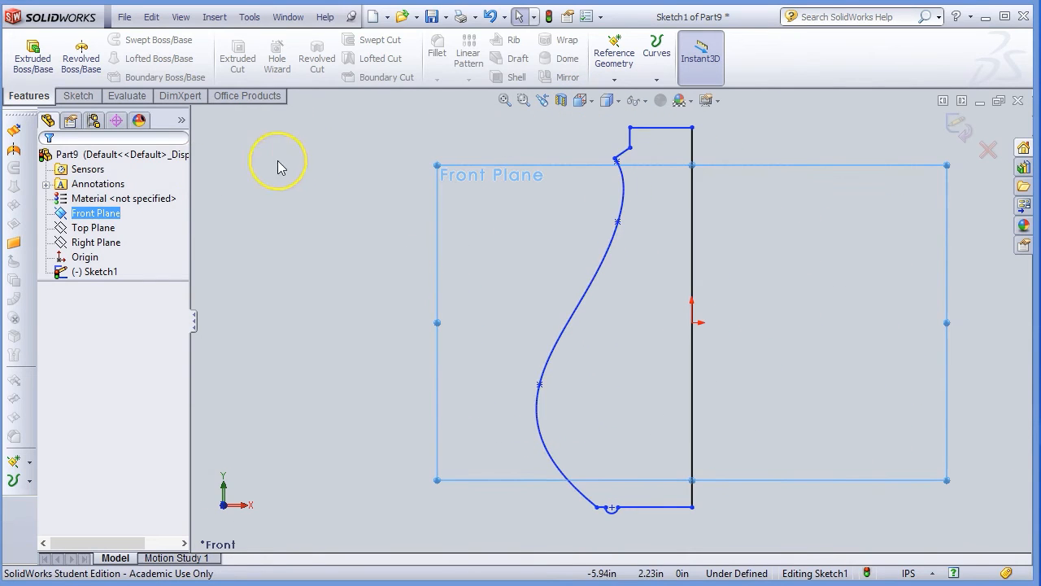
left_click(81, 96)
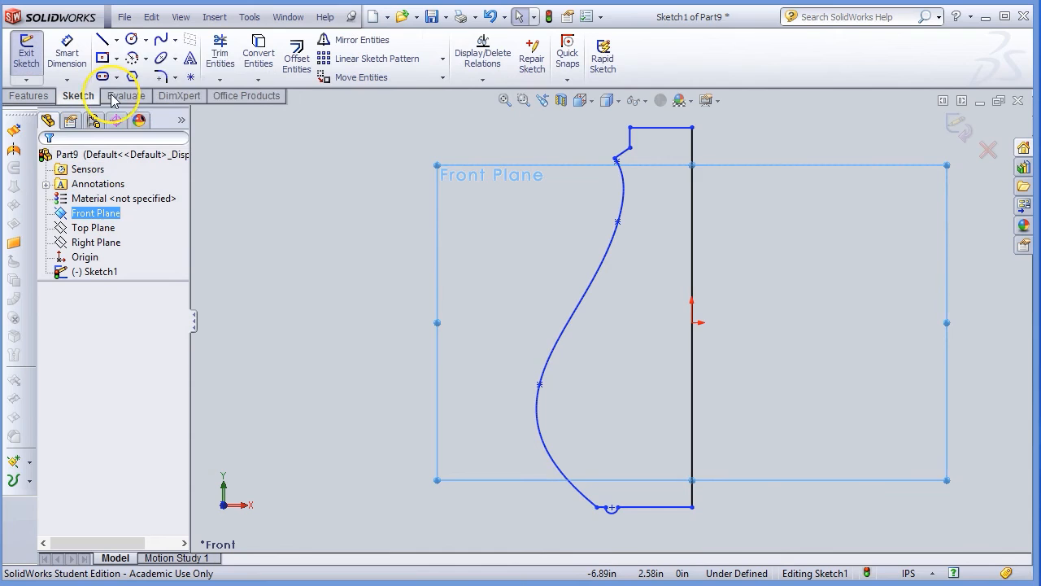
Draw a full-height vertical construction centerline to the right of the bottle profile.
left_click(118, 40)
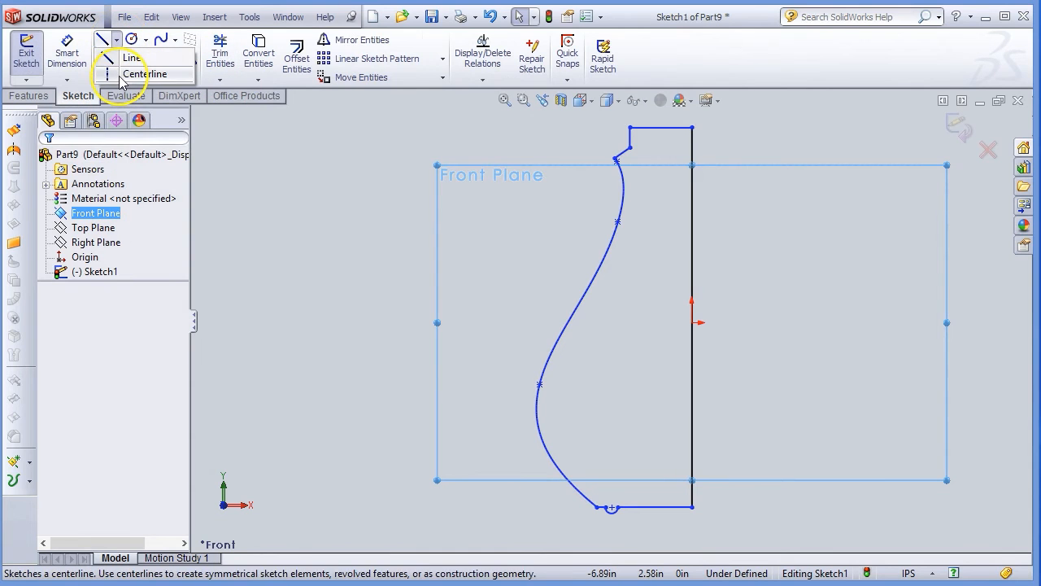
left_click(143, 74)
left_click_drag(734, 128, 738, 542)
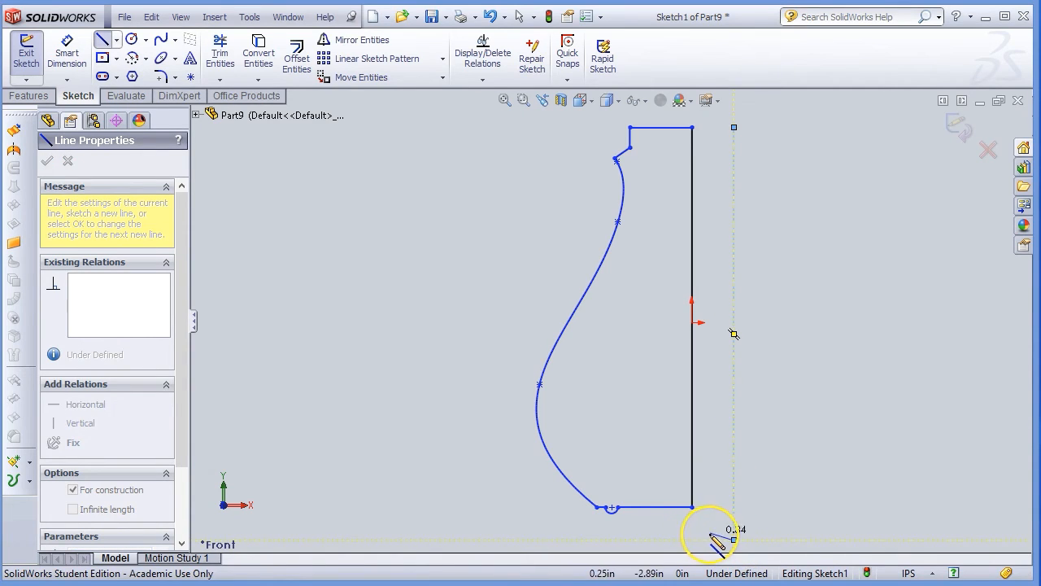
key("Escape")
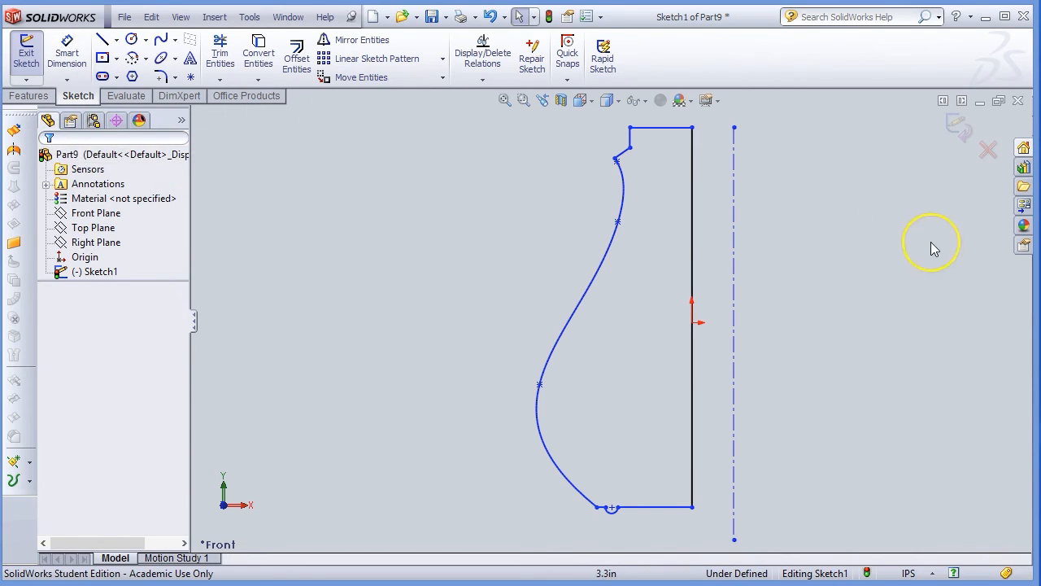
left_click(29, 95)
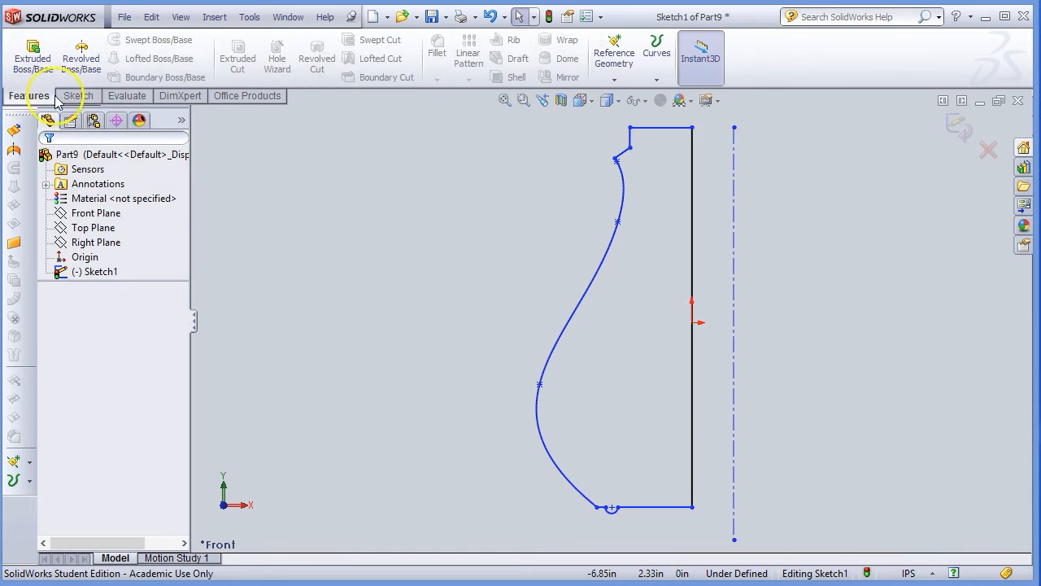
Revolve the profile 360 degrees blind about the Line7 centerline, checking the preview first.
left_click(81, 54)
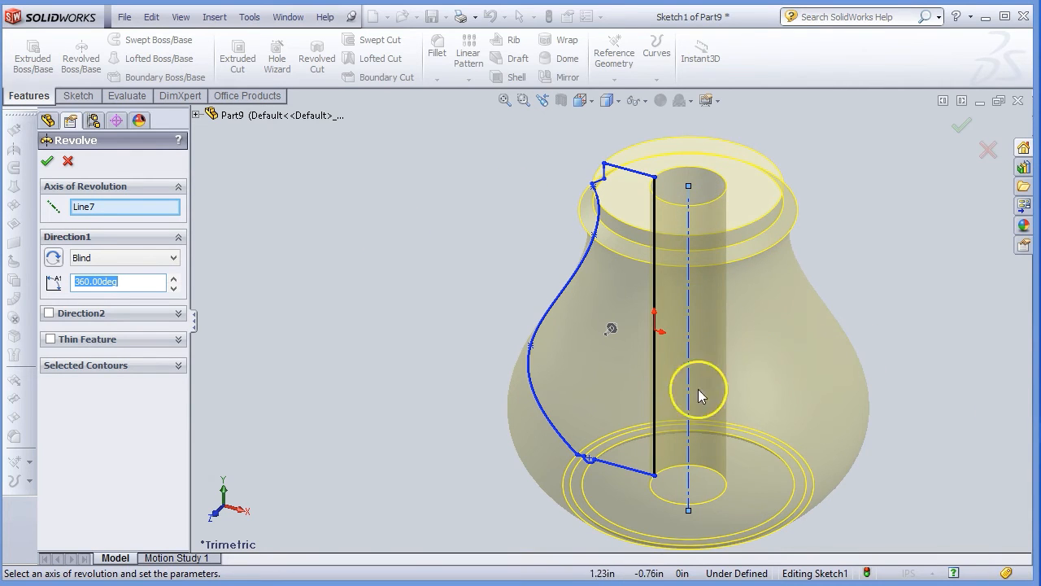
scroll(776, 381, "up", 2)
scroll(775, 379, "down", 2)
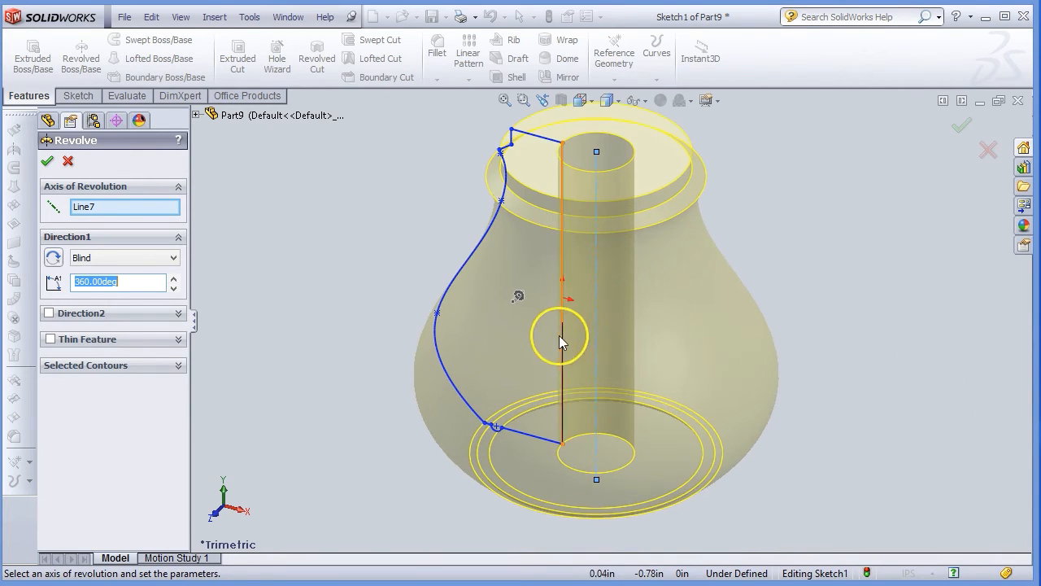
scroll(672, 252, "down", 2)
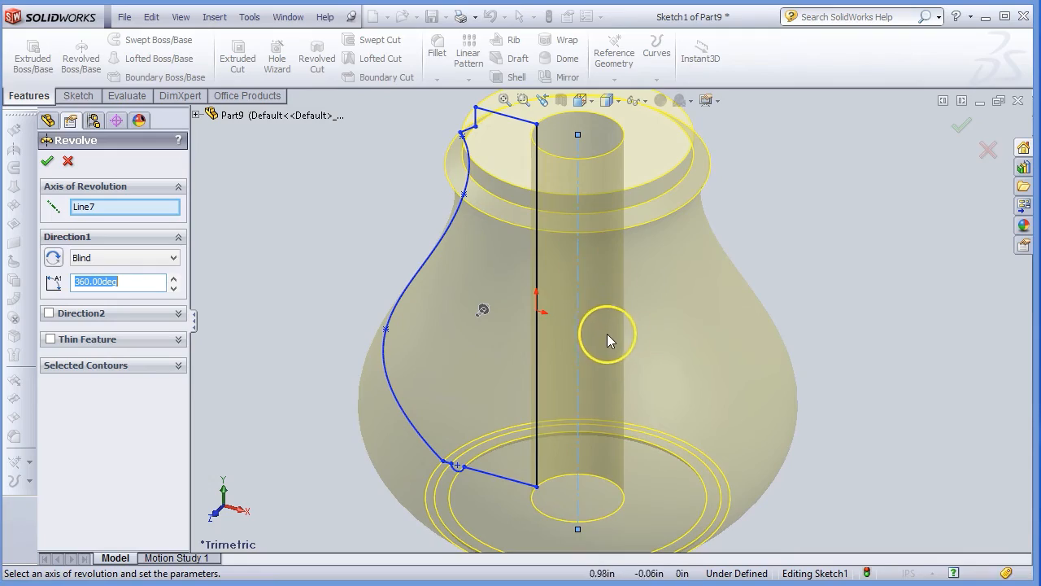
middle_click_drag(613, 319, 512, 220)
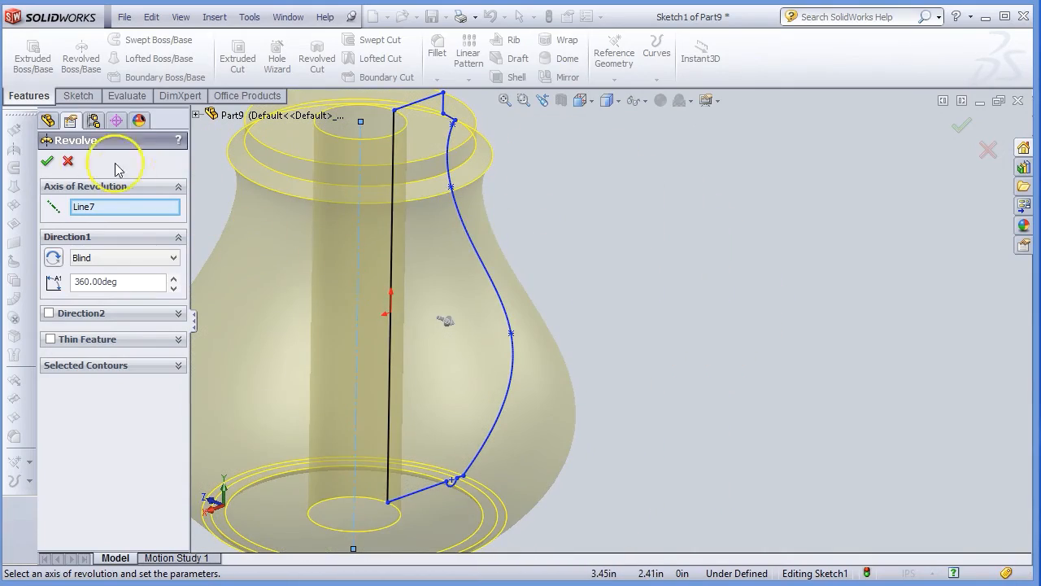
left_click(48, 161)
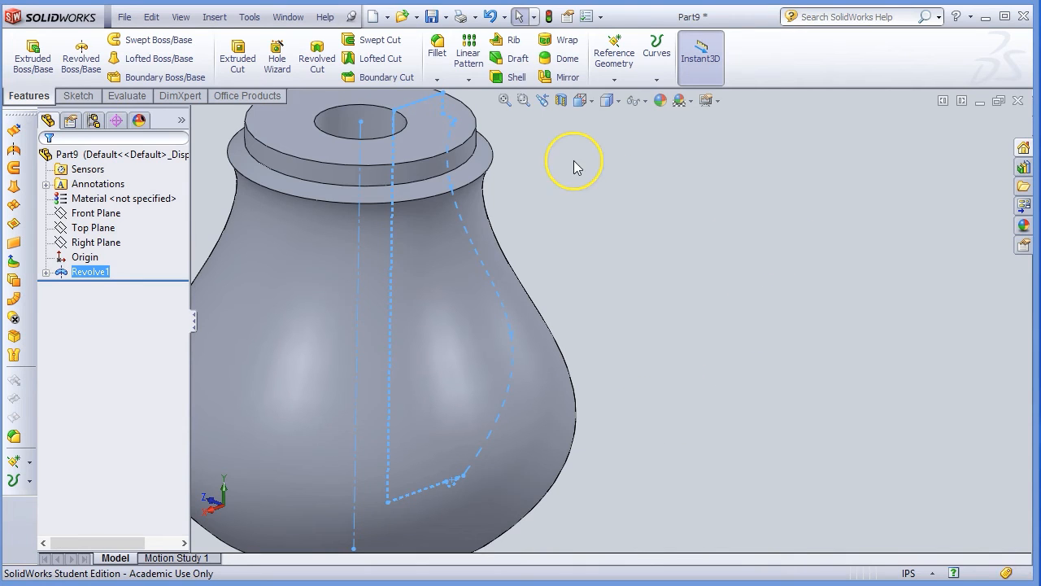
Fillet the three neck ring edges, including the outer top edge, with a 0.10in radius.
left_click(437, 80)
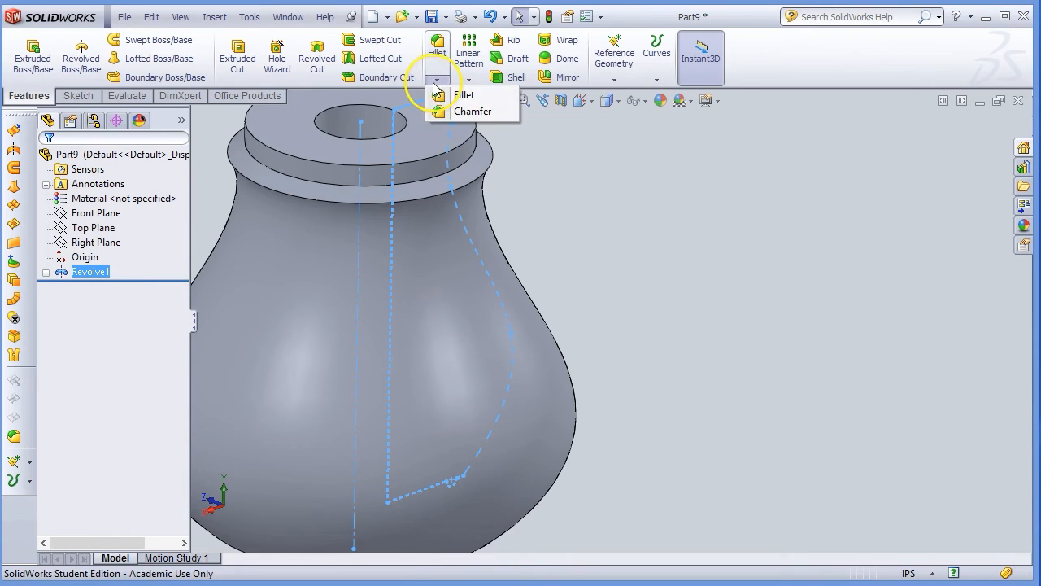
left_click(444, 95)
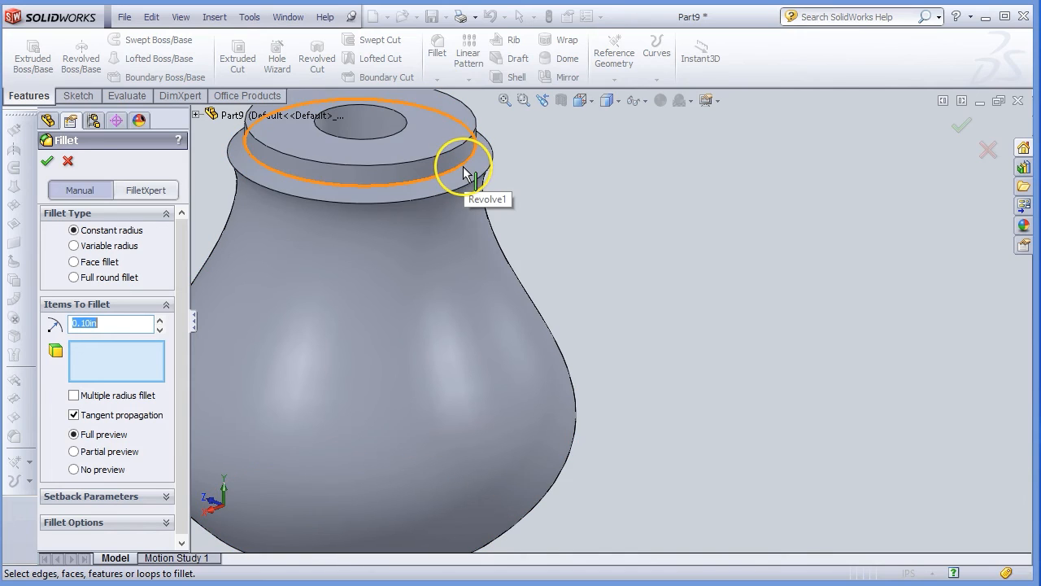
left_click(463, 171)
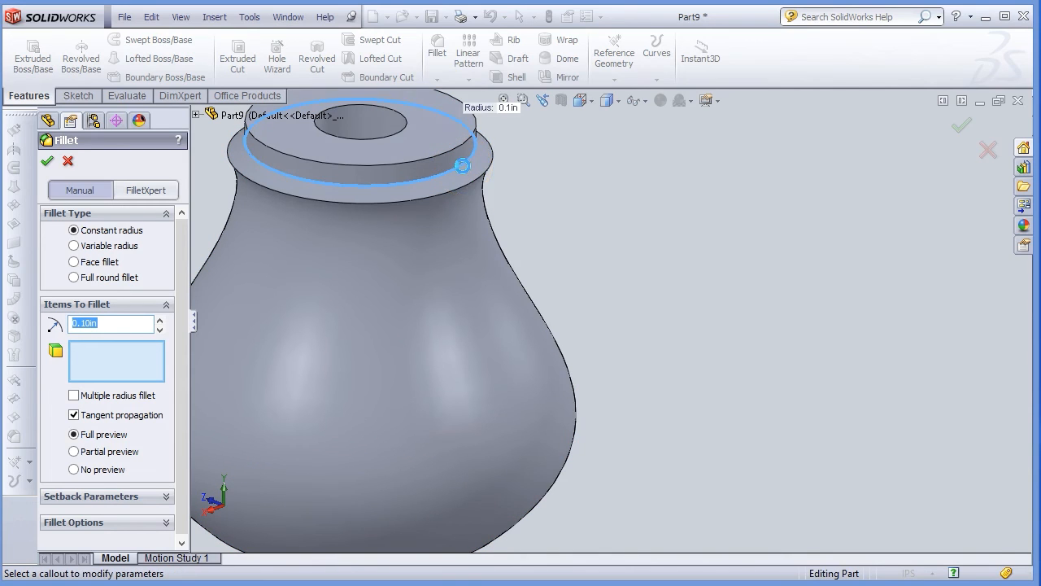
left_click(488, 169)
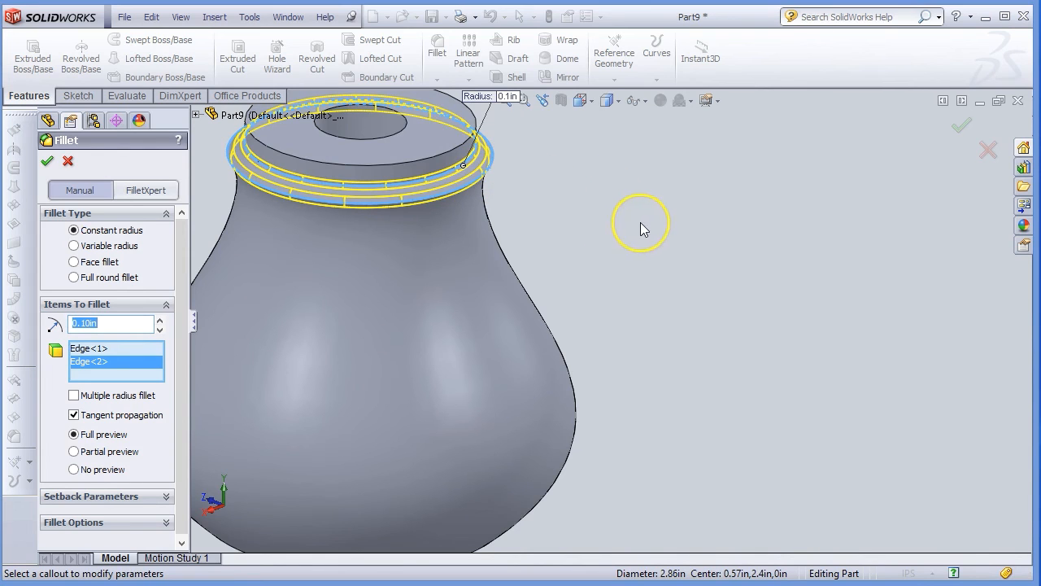
scroll(534, 205, "up", 3)
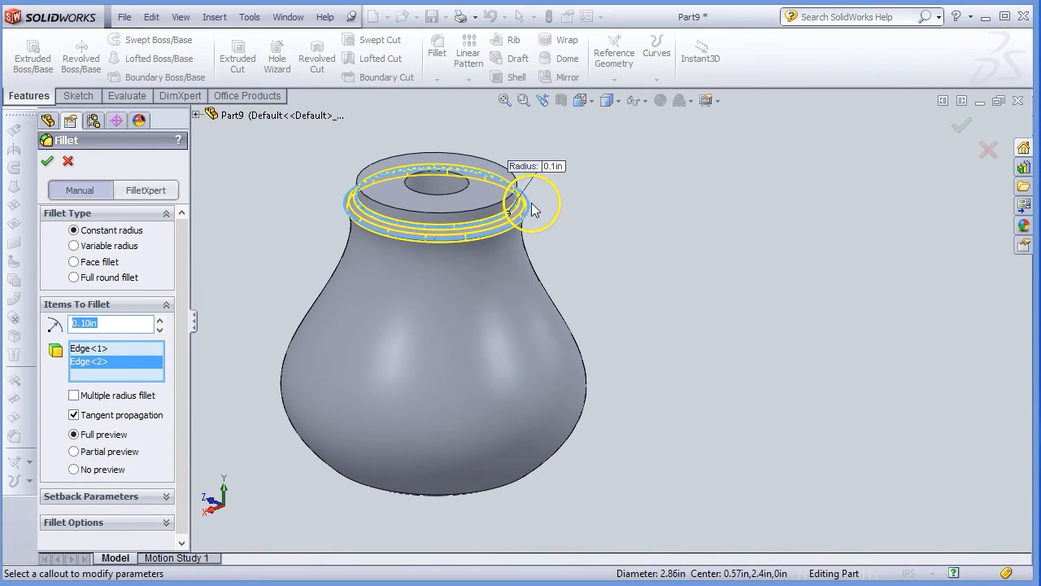
left_click(494, 205)
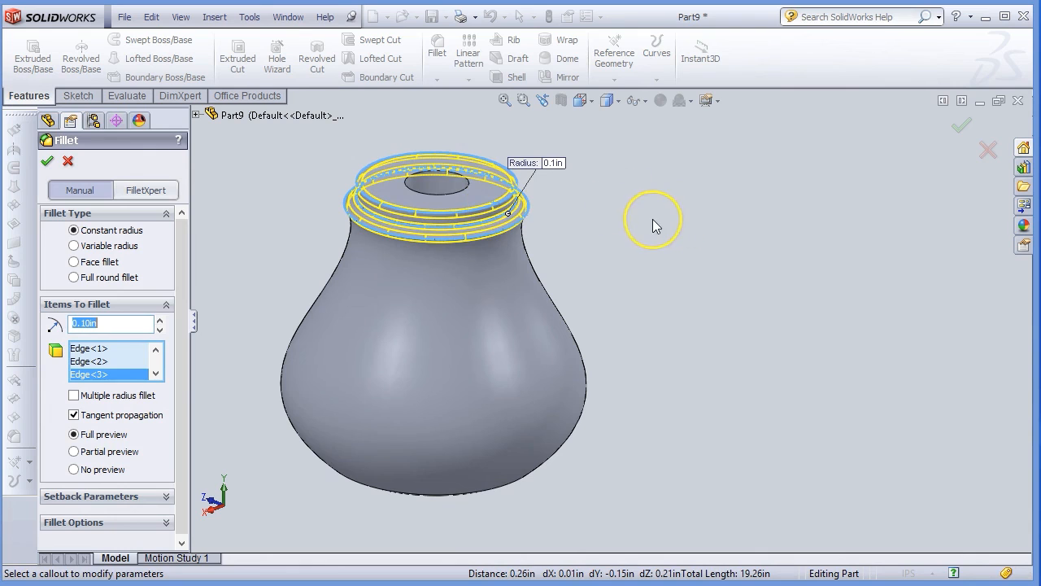
scroll(581, 213, "down", 4)
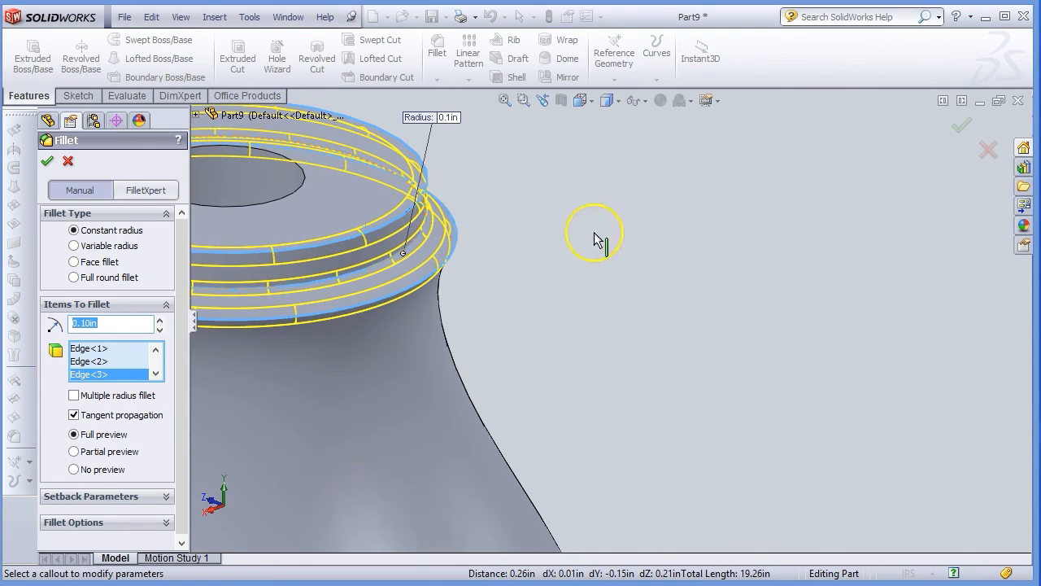
left_click(48, 161)
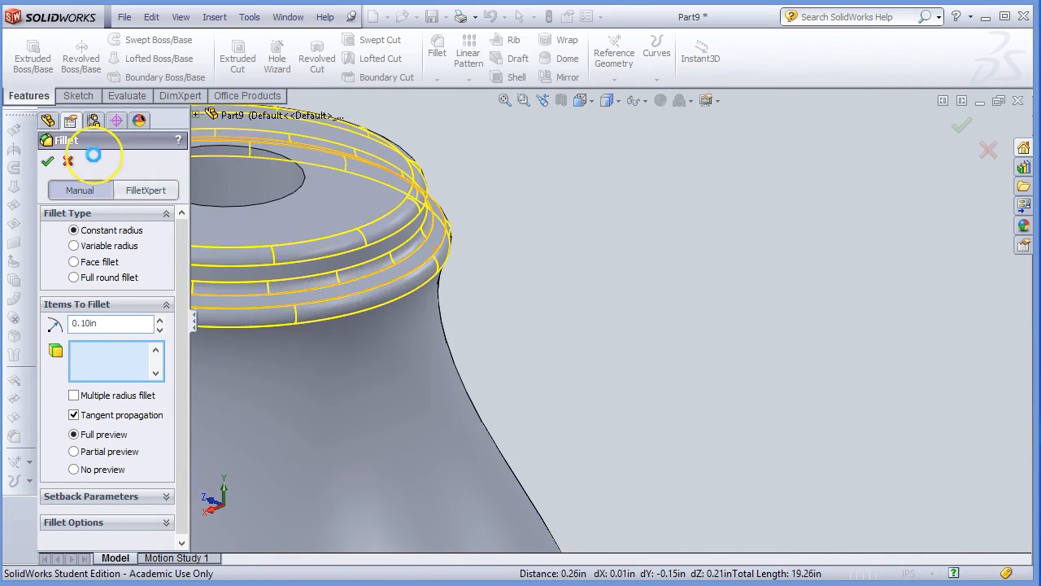
scroll(565, 311, "up", 5)
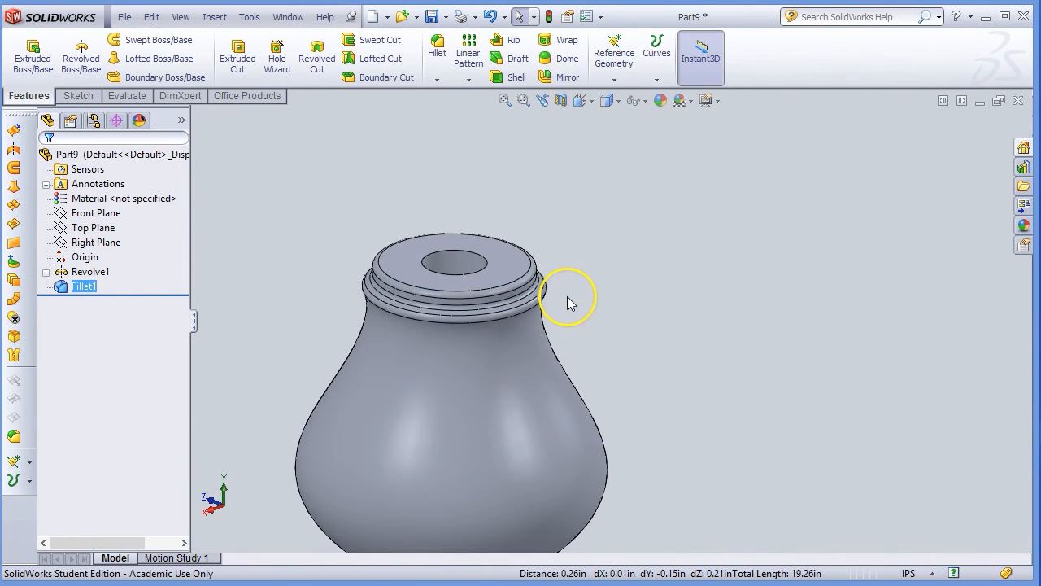
mouse_move(596, 394)
middle_mouse_down()
mouse_move(616, 377)
mouse_move(577, 434)
mouse_move(584, 472)
mouse_move(557, 420)
mouse_move(641, 366)
mouse_move(636, 358)
middle_mouse_up()
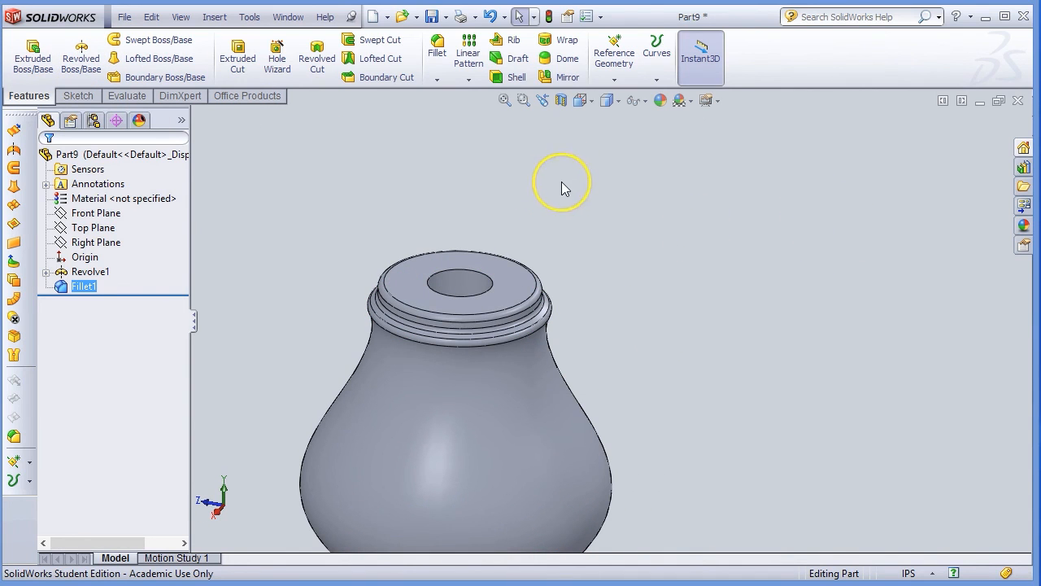
left_click(404, 330)
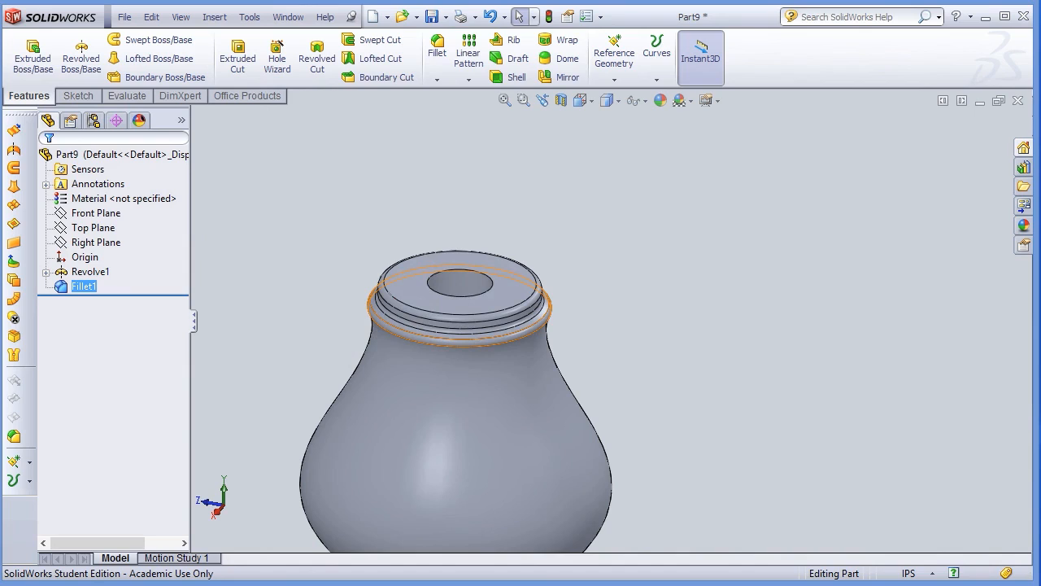